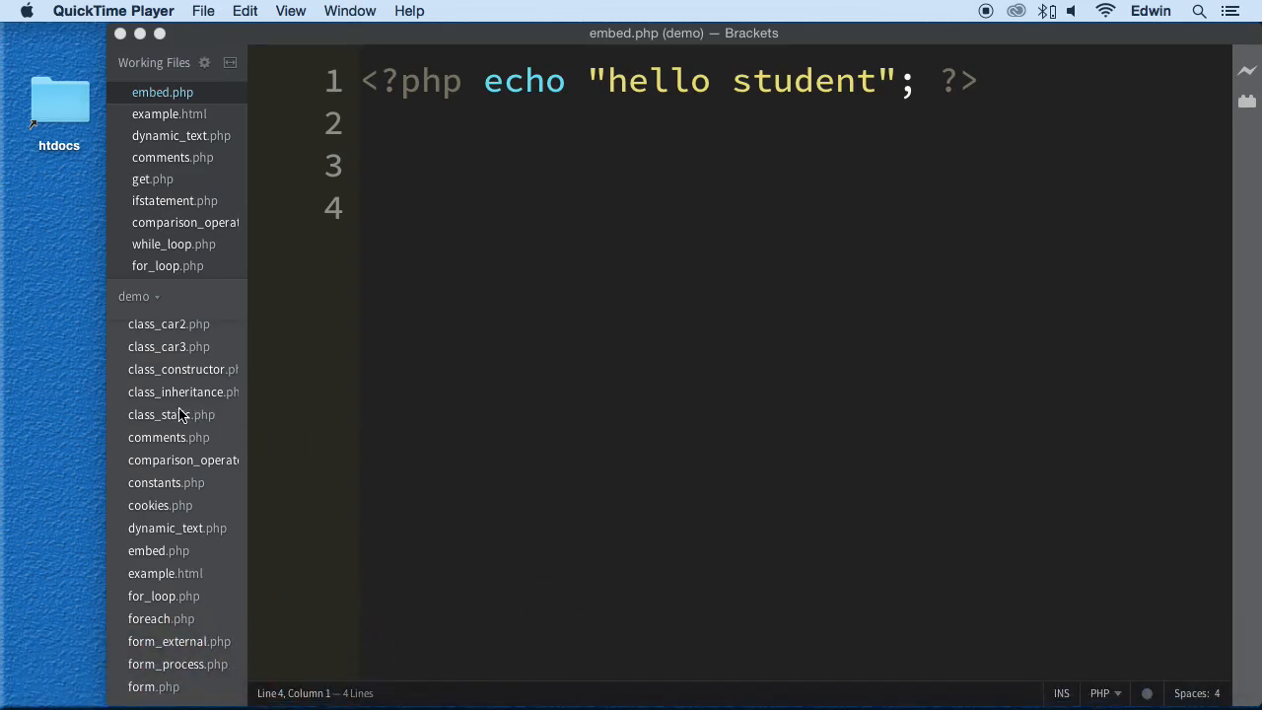
{"action": "scroll", "coordinate": [175, 424], "scroll_direction": "up", "scroll_amount": 5}
{"action": "scroll", "coordinate": [175, 434], "scroll_direction": "down", "scroll_amount": 5}
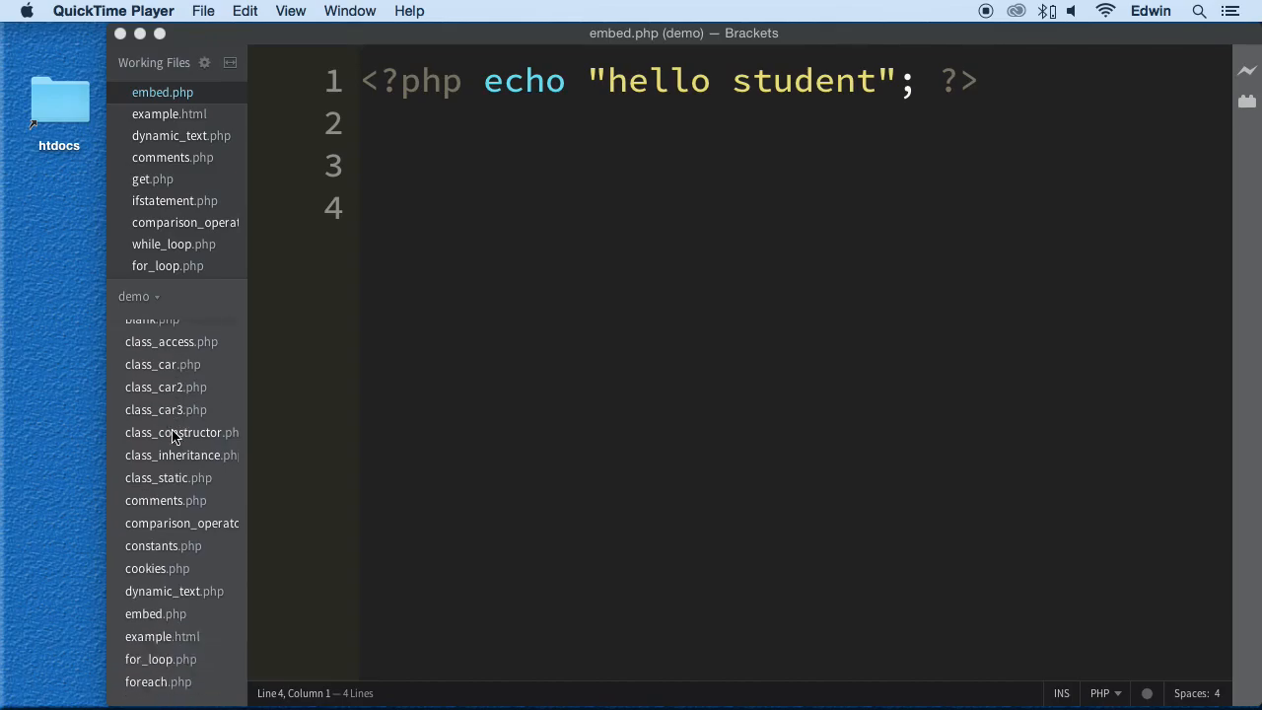
{"action": "scroll", "coordinate": [174, 434], "scroll_direction": "down", "scroll_amount": 5}
{"action": "scroll", "coordinate": [174, 434], "scroll_direction": "up", "scroll_amount": 5}
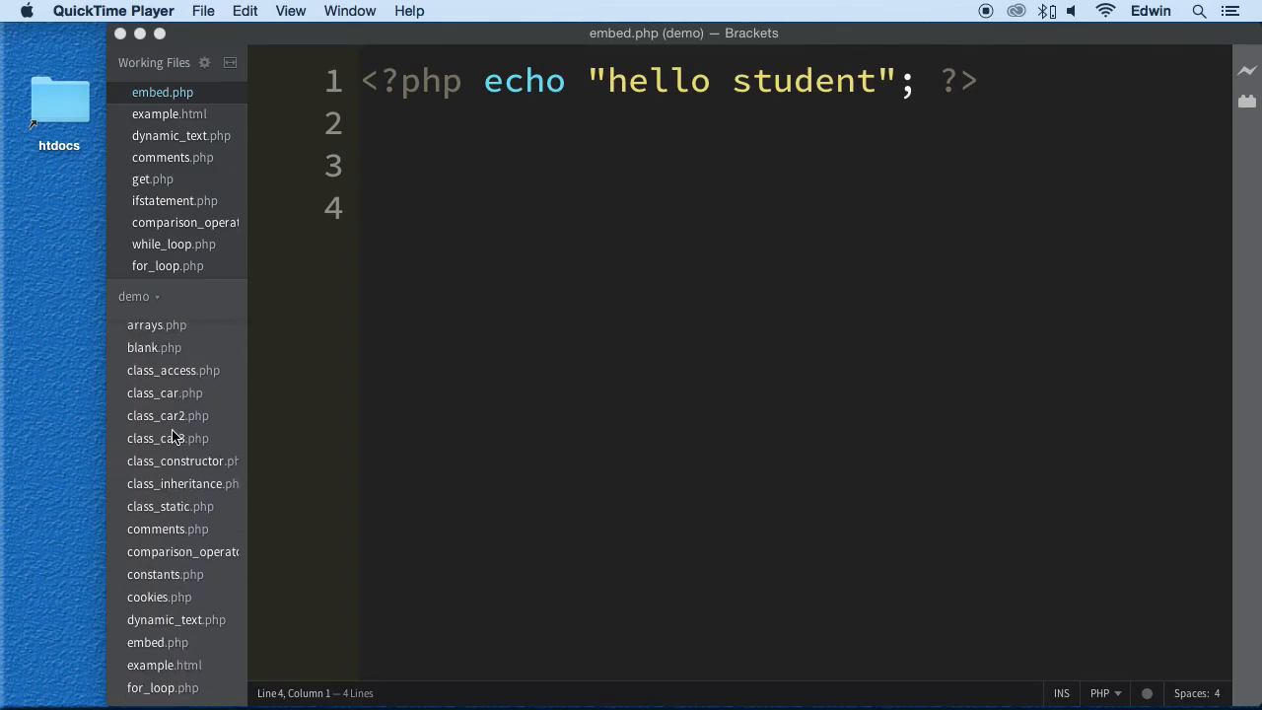
{"action": "scroll", "coordinate": [174, 424], "scroll_direction": "up", "scroll_amount": 3}
Save the blank.php template as the_post.php in the demo folder.
{"action": "left_click", "coordinate": [158, 398]}
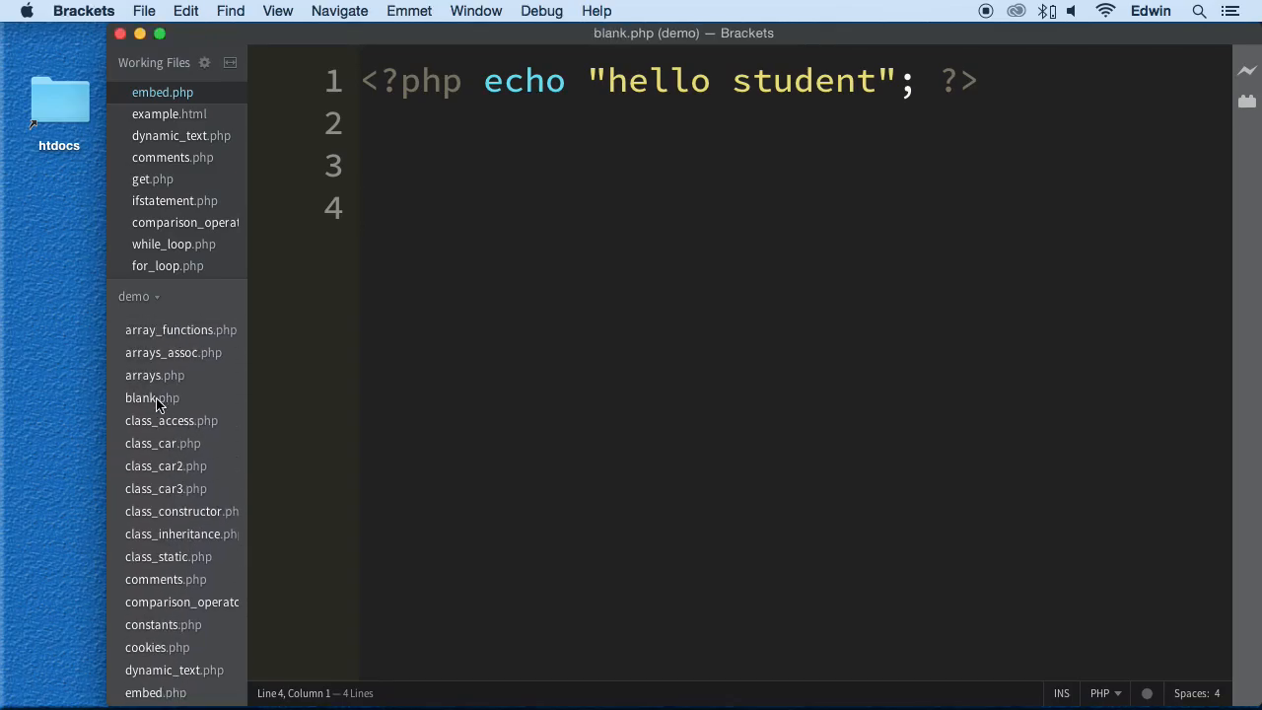
{"action": "key", "text": "ctrl+s"}
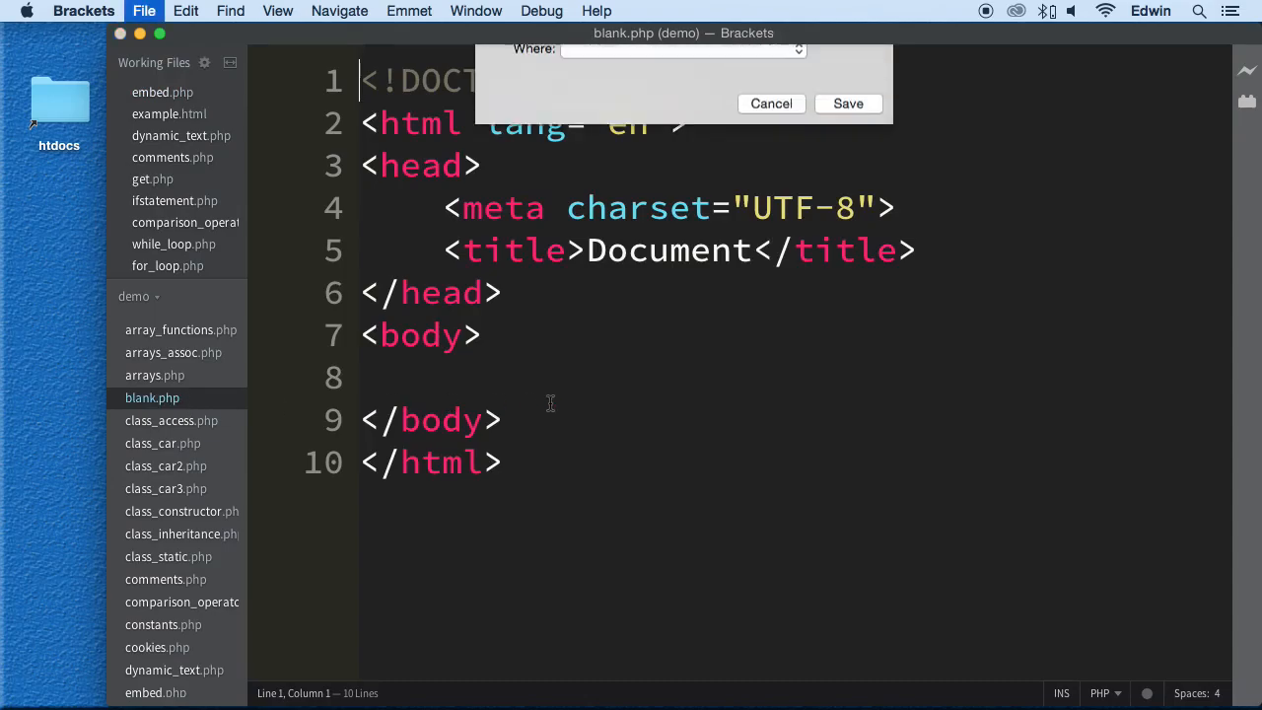
{"action": "left_click", "coordinate": [599, 79]}
{"action": "left_click_drag", "start_coordinate": [598, 79], "coordinate": [530, 81]}
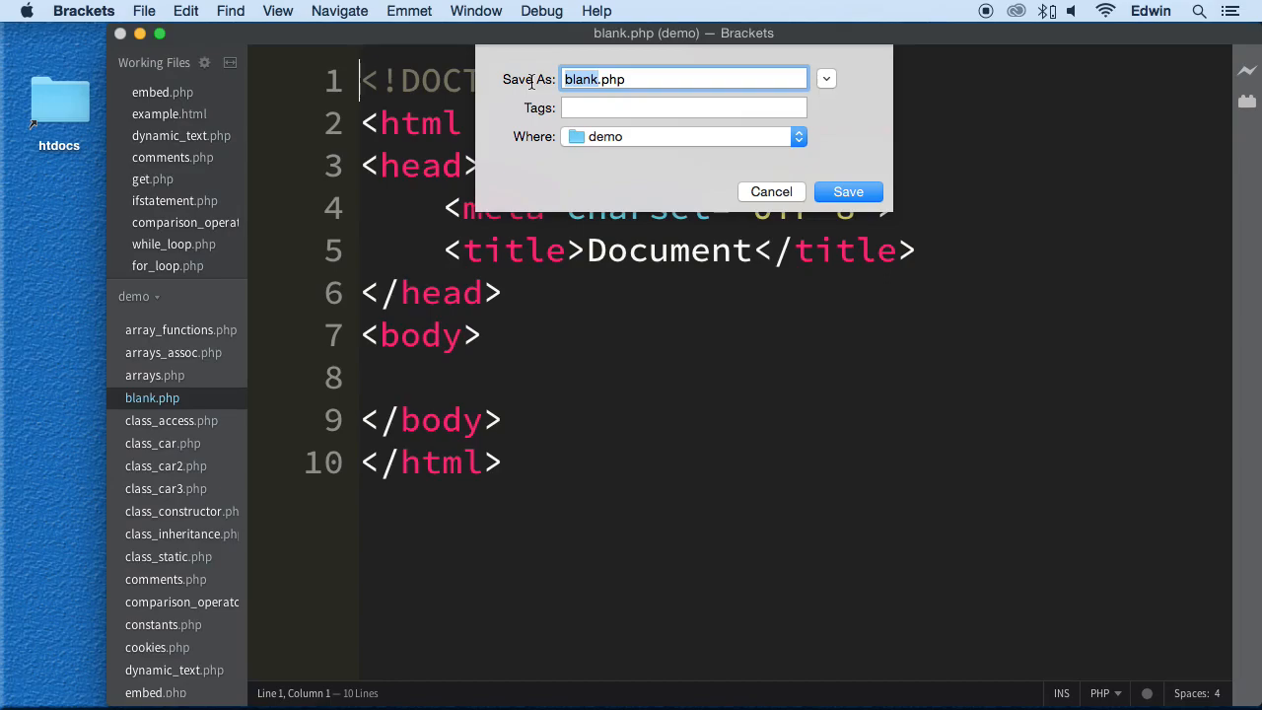
{"action": "type", "text": "the_post"}
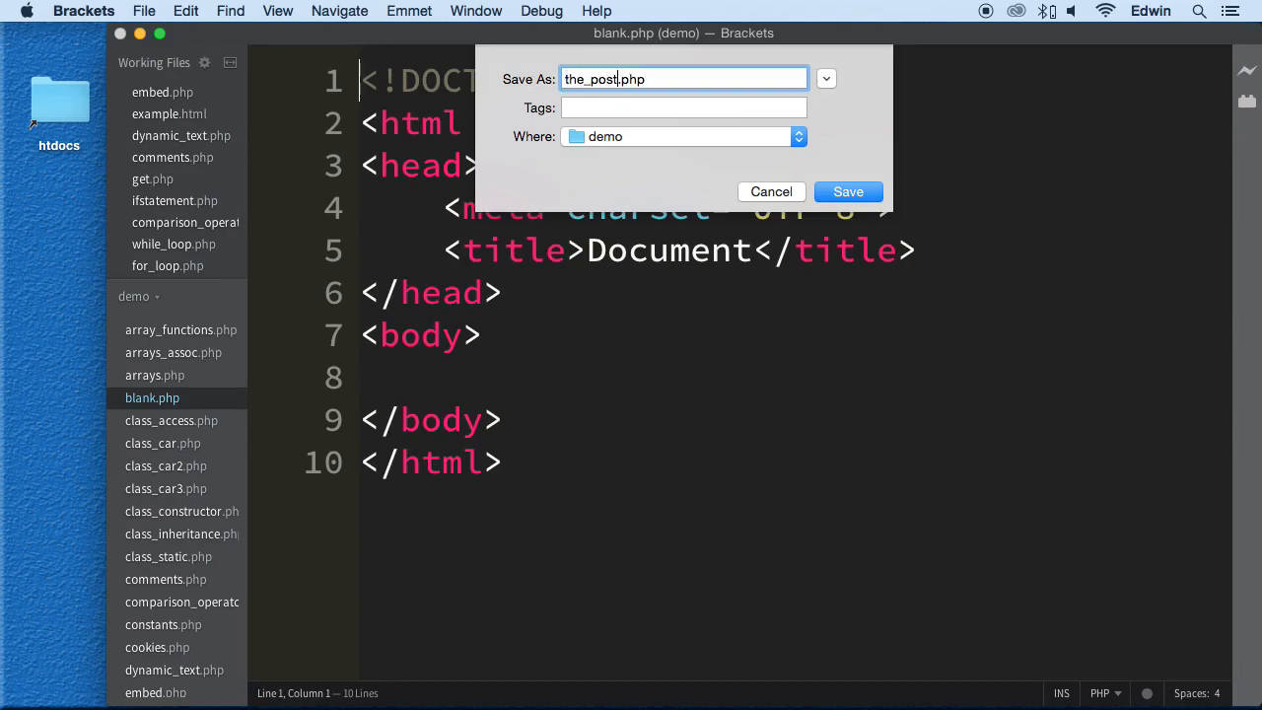
{"action": "key", "text": "Return"}
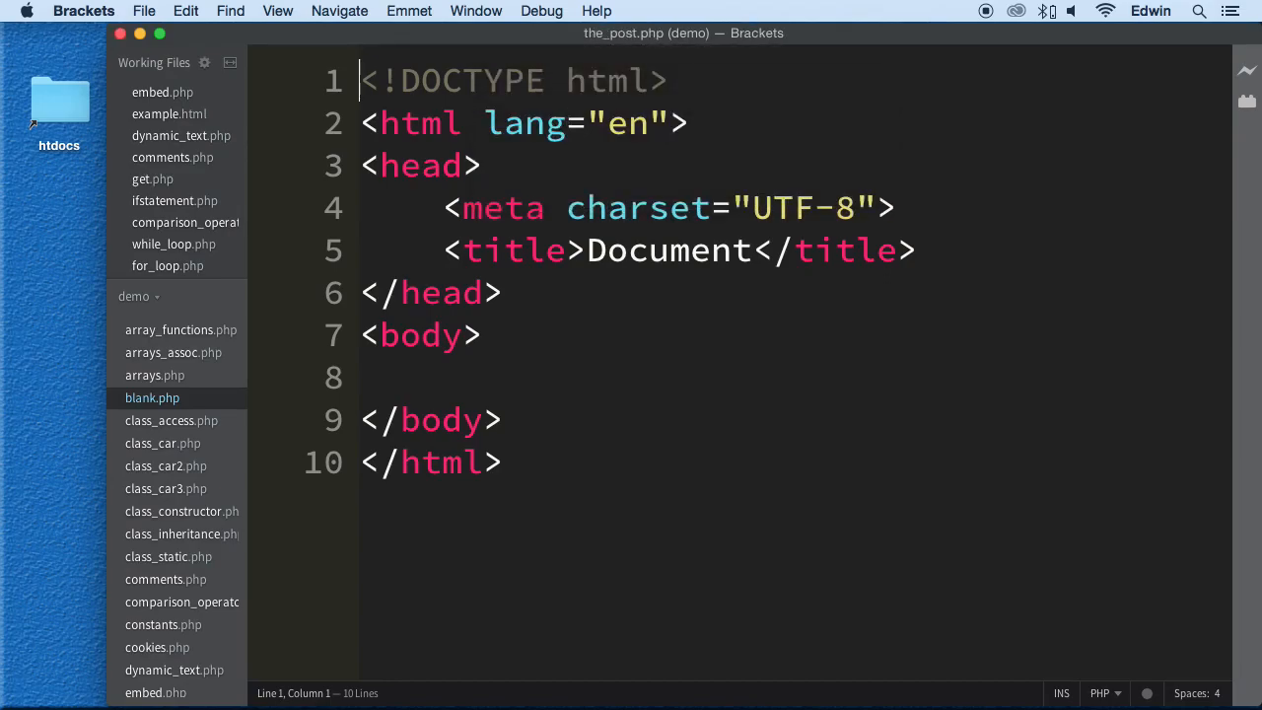
Add a form tag inside the body via Emmet with action="the_post" and an empty method attribute.
{"action": "left_click", "coordinate": [519, 335]}
{"action": "key", "text": "Return"}
{"action": "key", "text": "Return"}
{"action": "key", "text": "Return"}
{"action": "key", "text": "Up"}
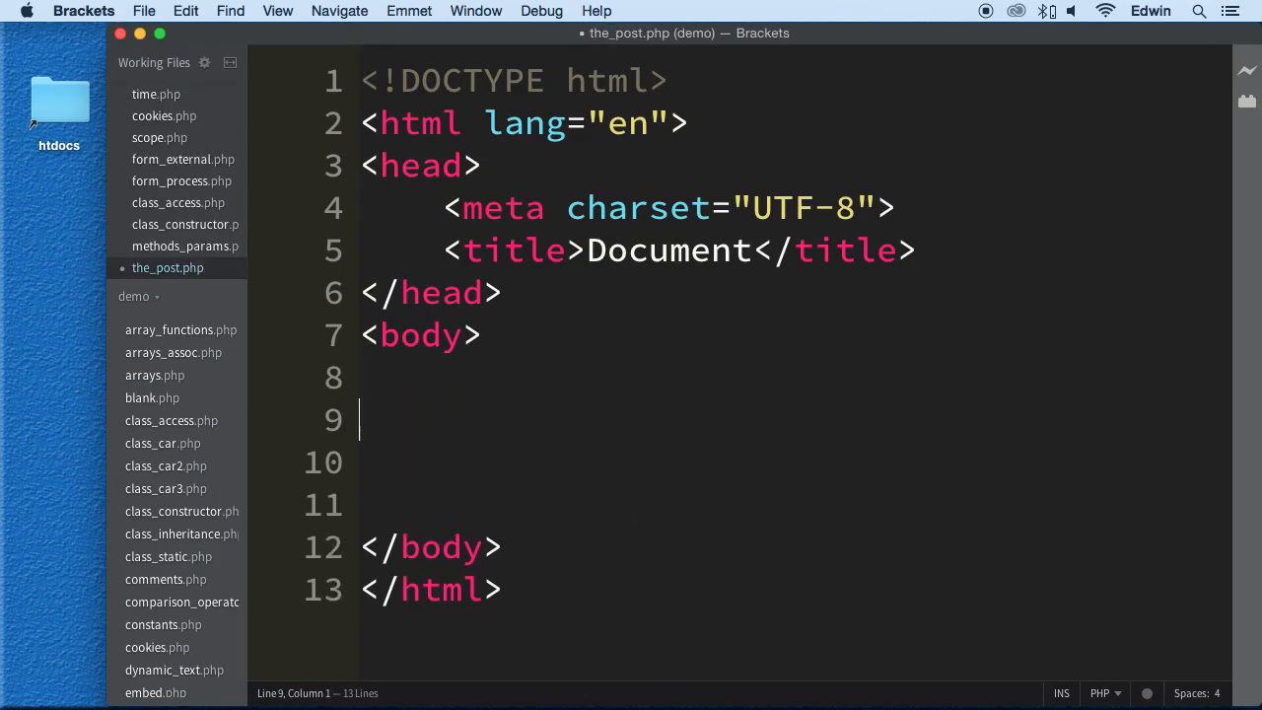
{"action": "type", "text": "f"}
{"action": "type", "text": "om"}
{"action": "key", "text": "BackSpace"}
{"action": "key", "text": "BackSpace"}
{"action": "key", "text": "BackSpace"}
{"action": "type", "text": "inpu"}
{"action": "key", "text": "BackSpace"}
{"action": "key", "text": "BackSpace"}
{"action": "key", "text": "BackSpace"}
{"action": "key", "text": "BackSpace"}
{"action": "type", "text": "form"}
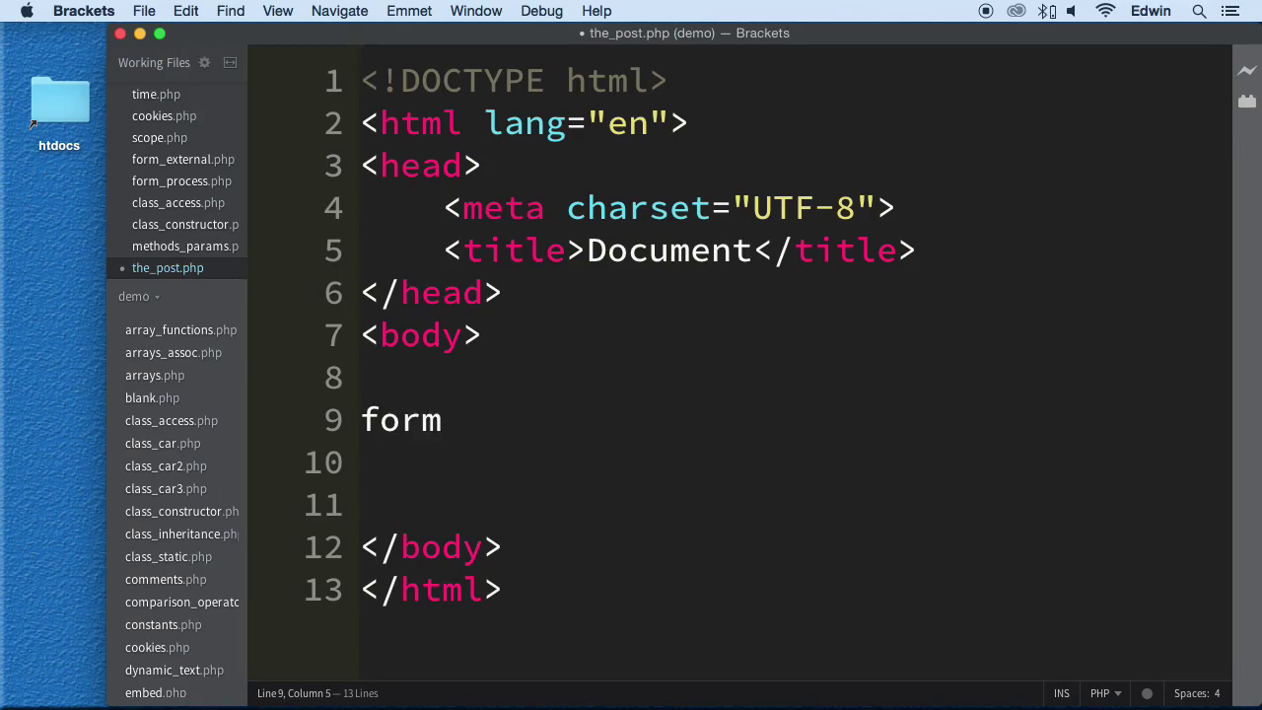
{"action": "key", "text": "Tab"}
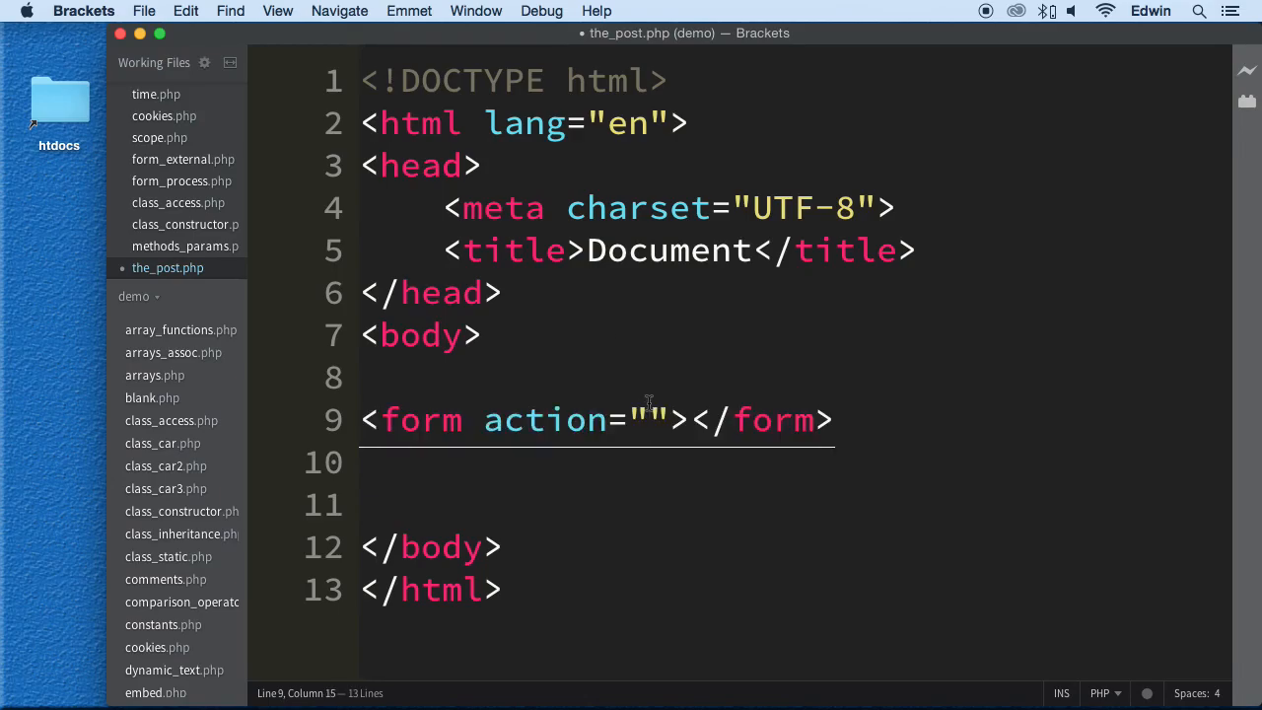
{"action": "type", "text": "the_p"}
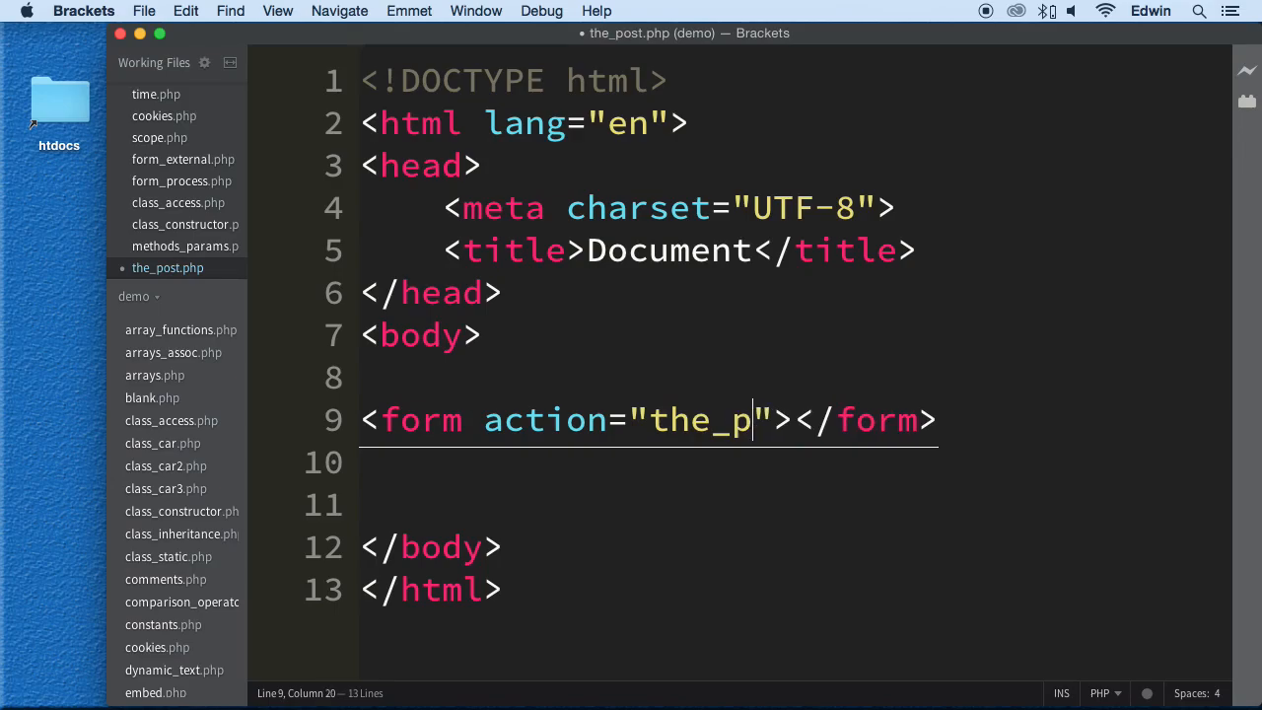
{"action": "type", "text": "ost"}
{"action": "key", "text": "Right"}
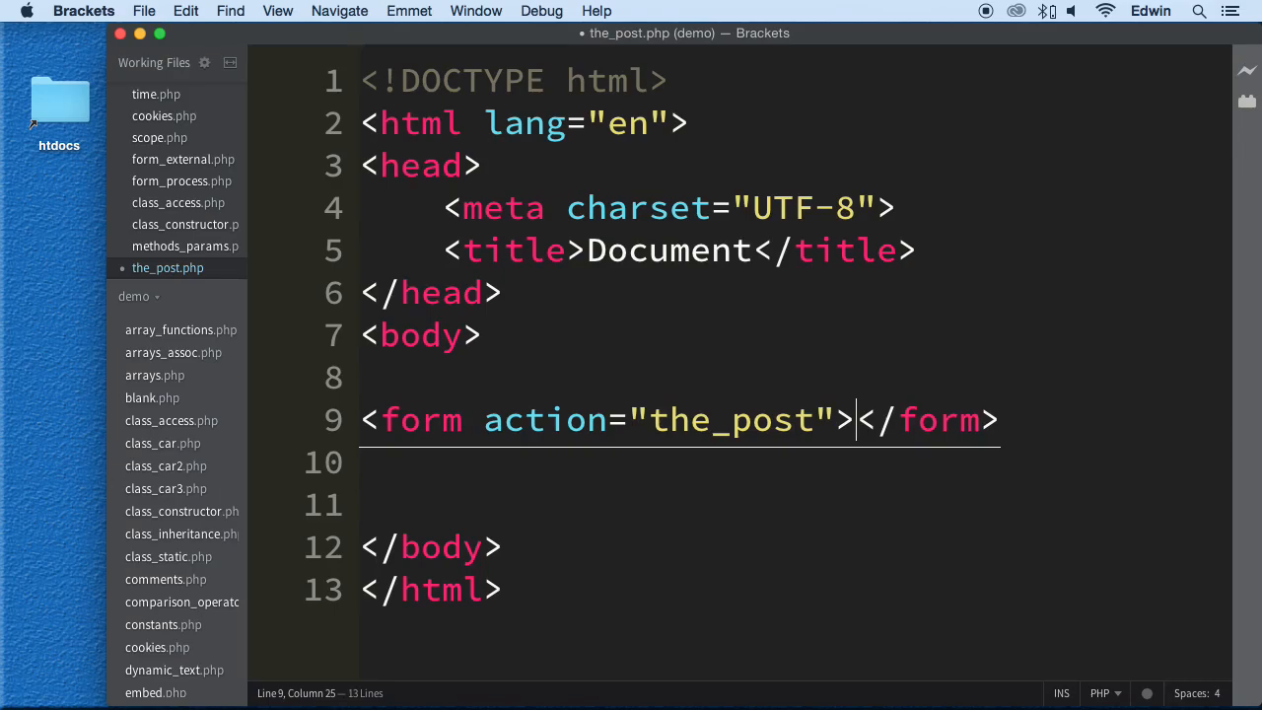
{"action": "type", "text": "metho"}
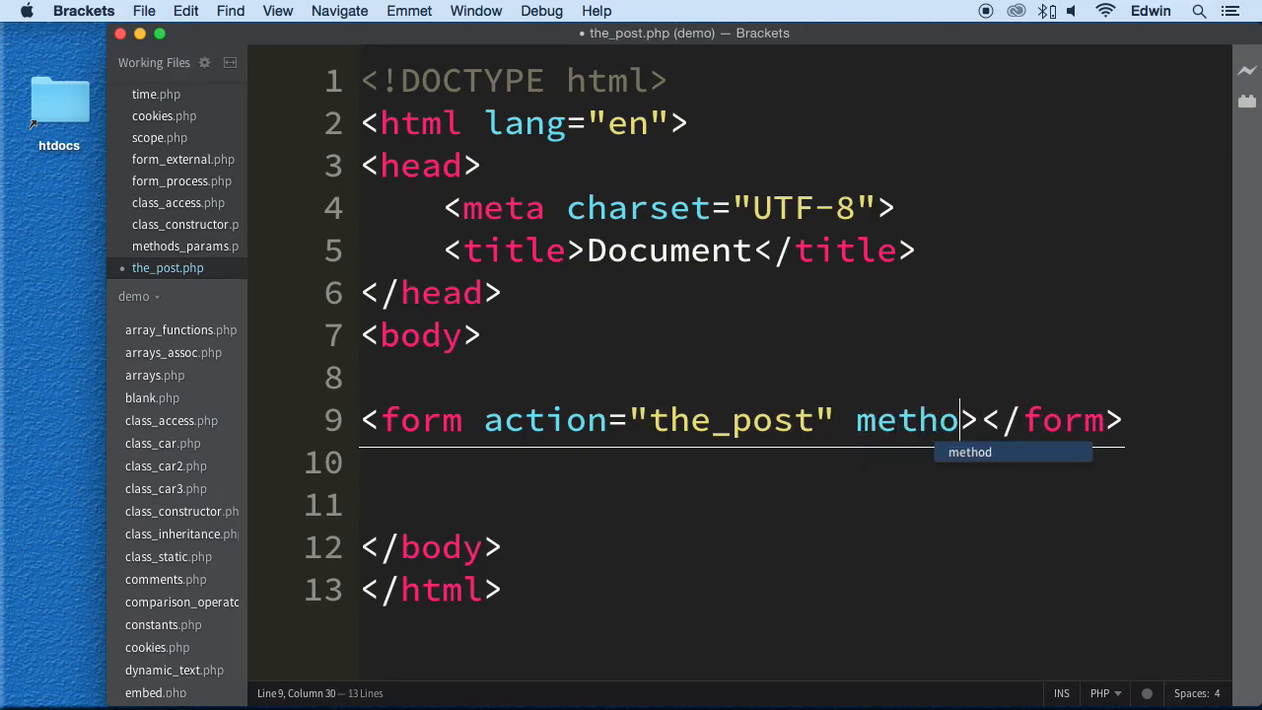
{"action": "type", "text": "d=\"\""}
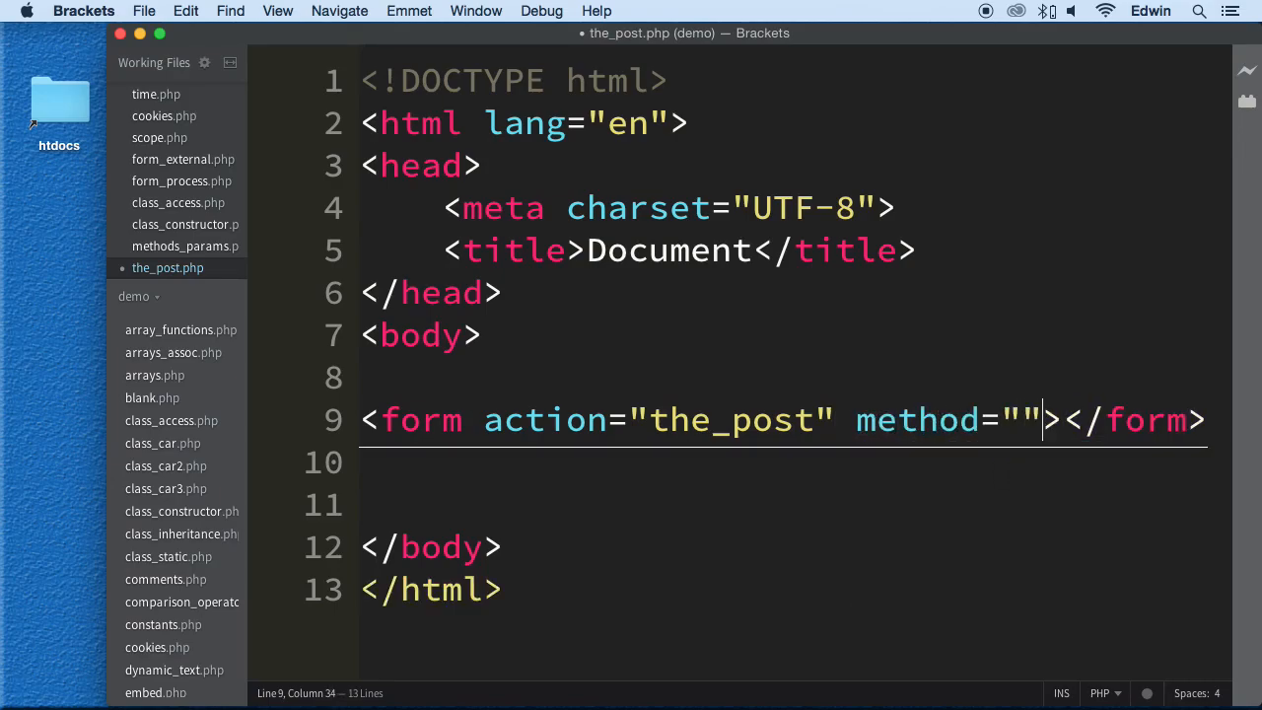
Set method="post", add blank lines inside the form and expand a first input tag.
{"action": "key", "text": "Left"}
{"action": "type", "text": "post"}
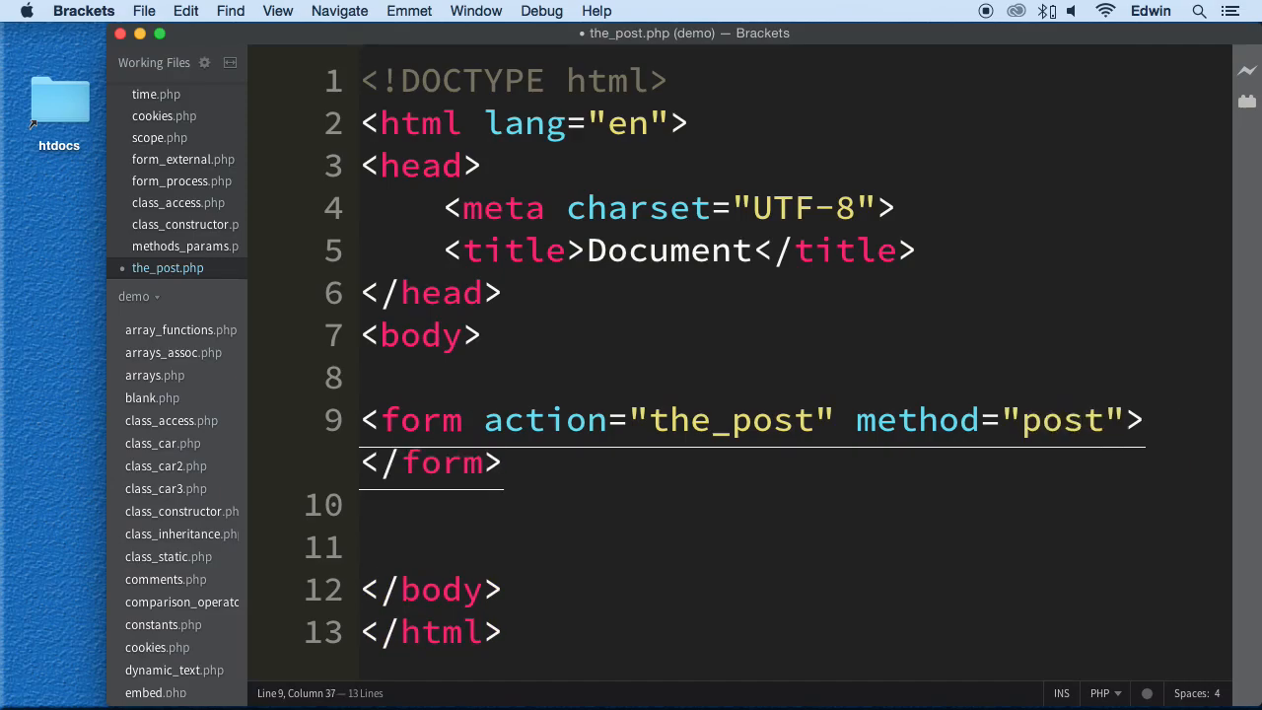
{"action": "key", "text": "Right"}
{"action": "key", "text": "Return"}
{"action": "key", "text": "Return"}
{"action": "key", "text": "Return"}
{"action": "key", "text": "Return"}
{"action": "key", "text": "Return"}
{"action": "key", "text": "Up"}
{"action": "key", "text": "Up"}
{"action": "key", "text": "Up"}
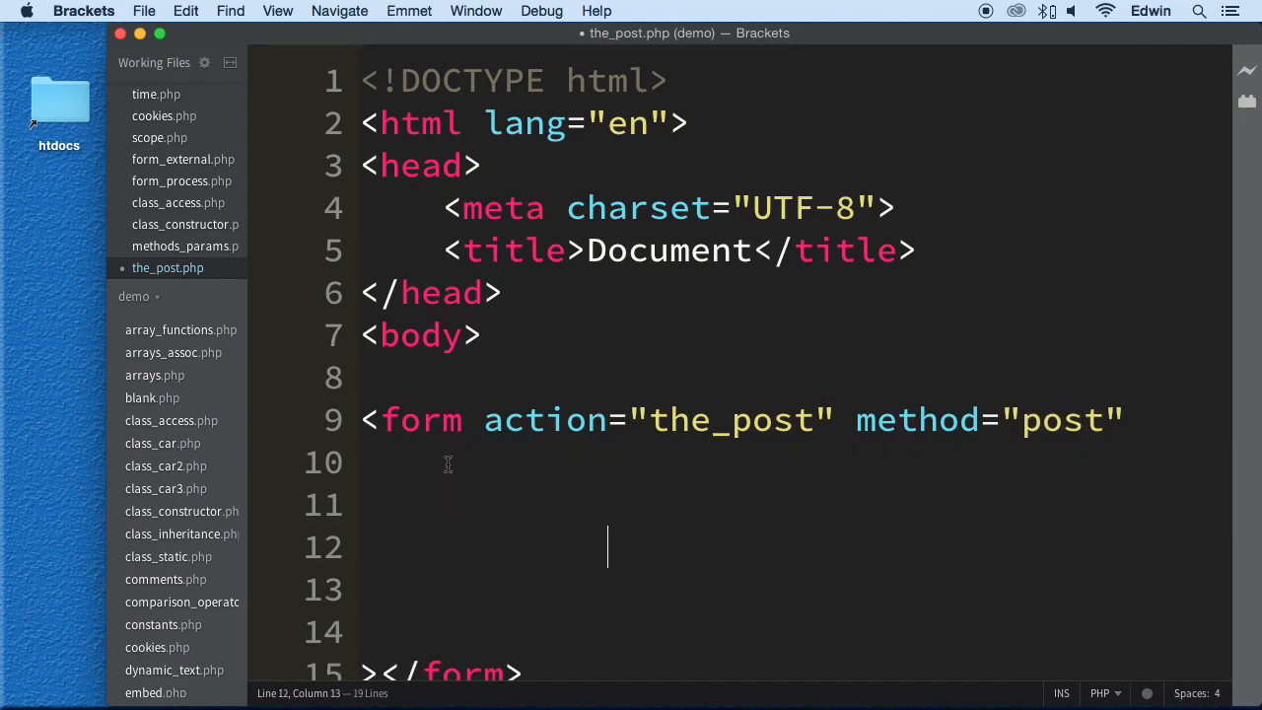
{"action": "key", "text": "Up"}
{"action": "type", "text": "inu"}
{"action": "key", "text": "BackSpace"}
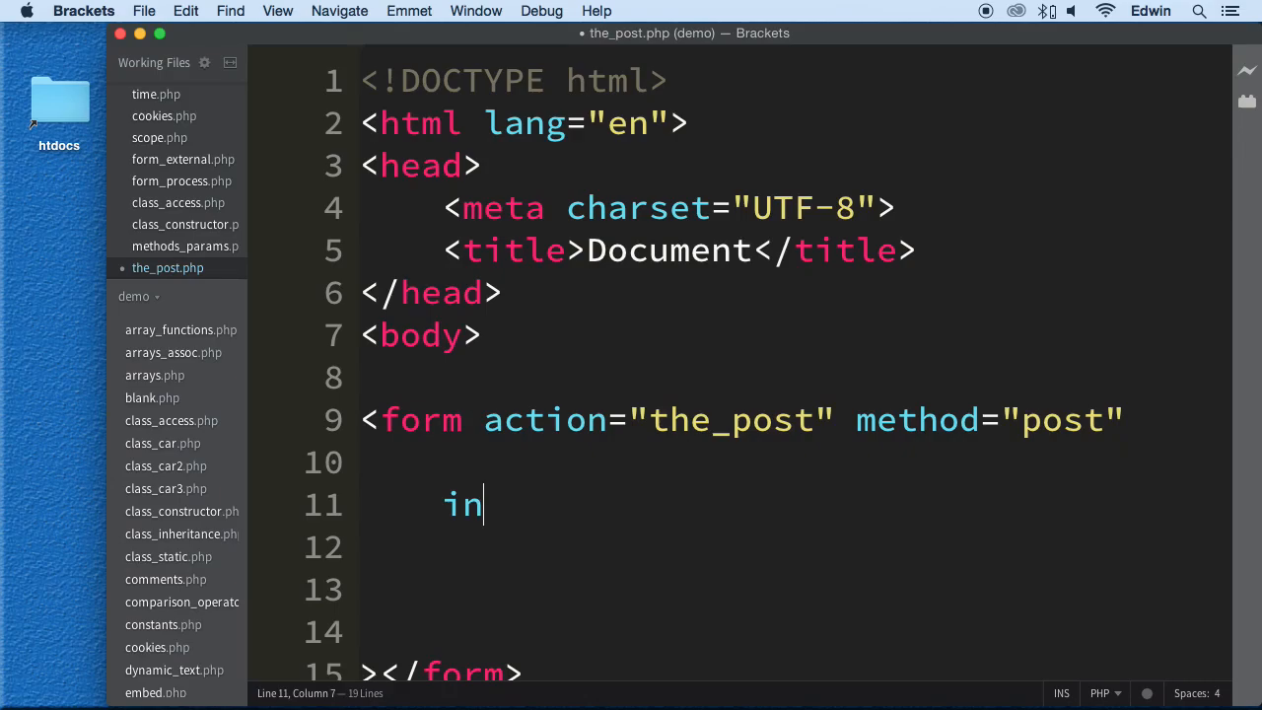
{"action": "type", "text": "out"}
{"action": "key", "text": "BackSpace"}
{"action": "key", "text": "BackSpace"}
{"action": "key", "text": "BackSpace"}
{"action": "type", "text": "put"}
{"action": "key", "text": "Tab"}
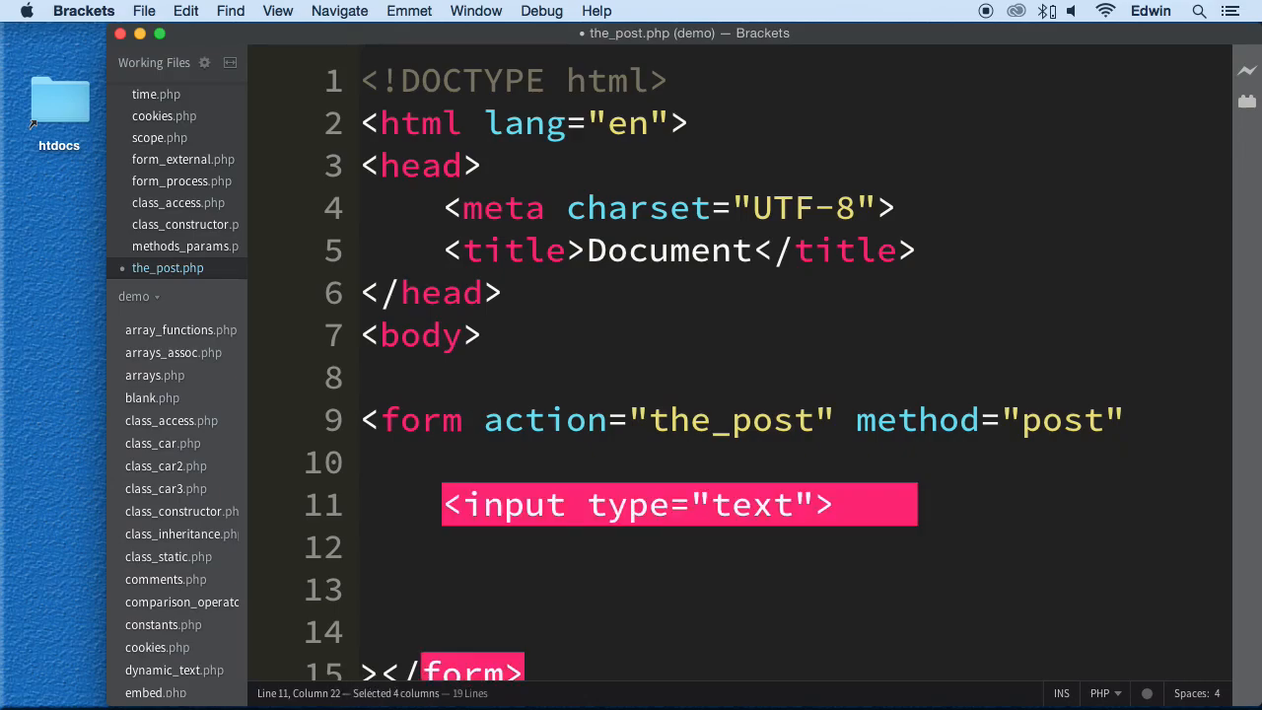
{"action": "scroll", "coordinate": [550, 489], "scroll_direction": "down", "scroll_amount": 4}
{"action": "key", "text": "Right"}
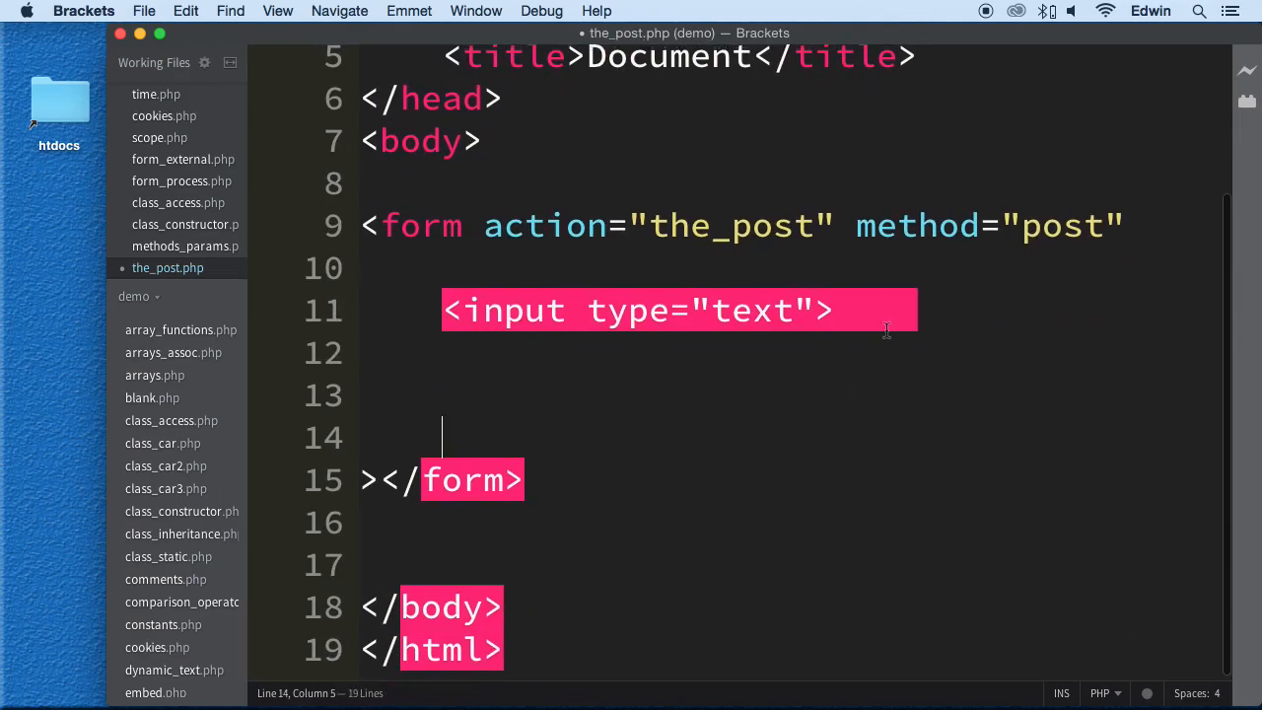
Undo the stray input and blank-line edits back to a compact form element.
{"action": "key", "text": "super+z"}
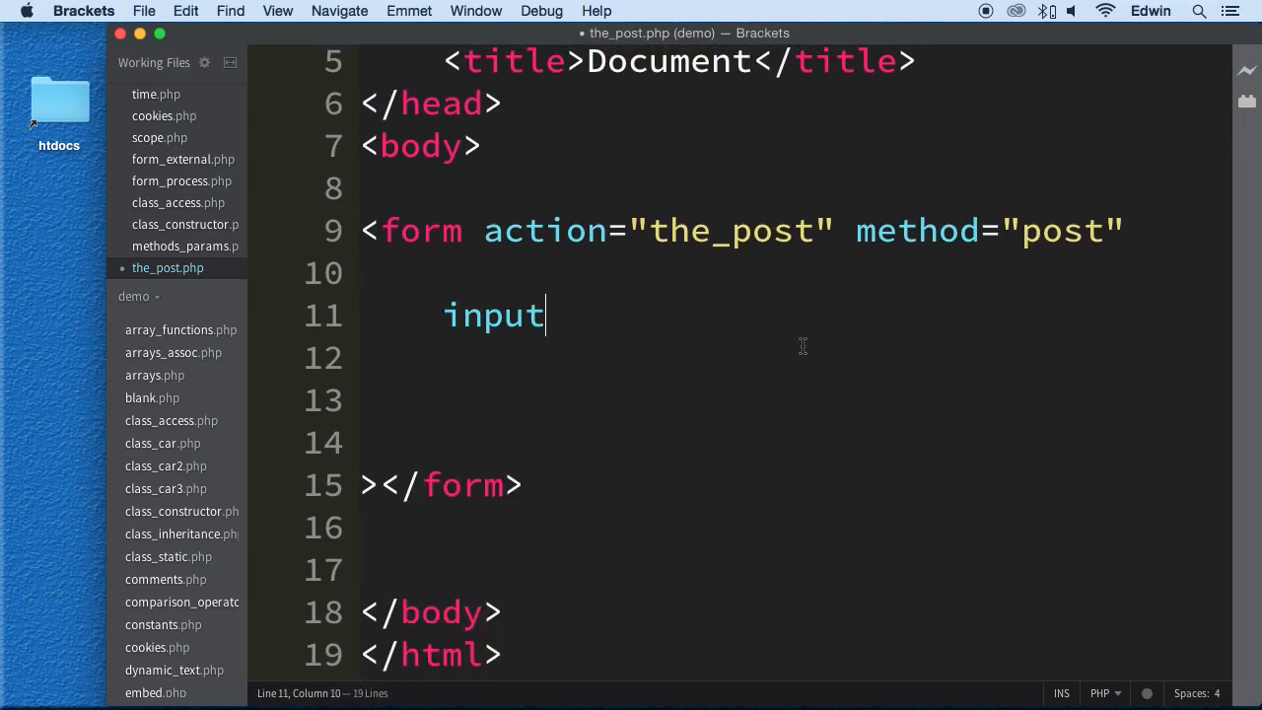
{"action": "key", "text": "super+z"}
{"action": "key", "text": "super+z"}
{"action": "key", "text": "super+z"}
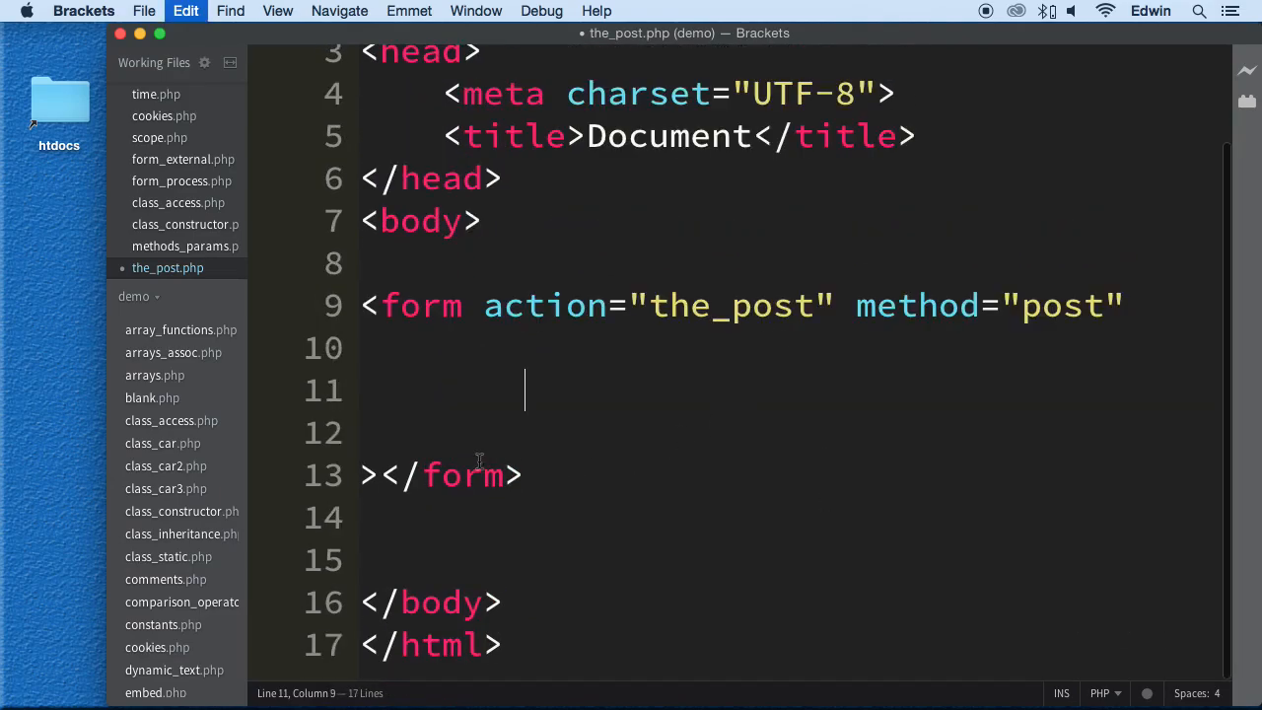
{"action": "key", "text": "super+z"}
{"action": "left_click", "coordinate": [380, 476]}
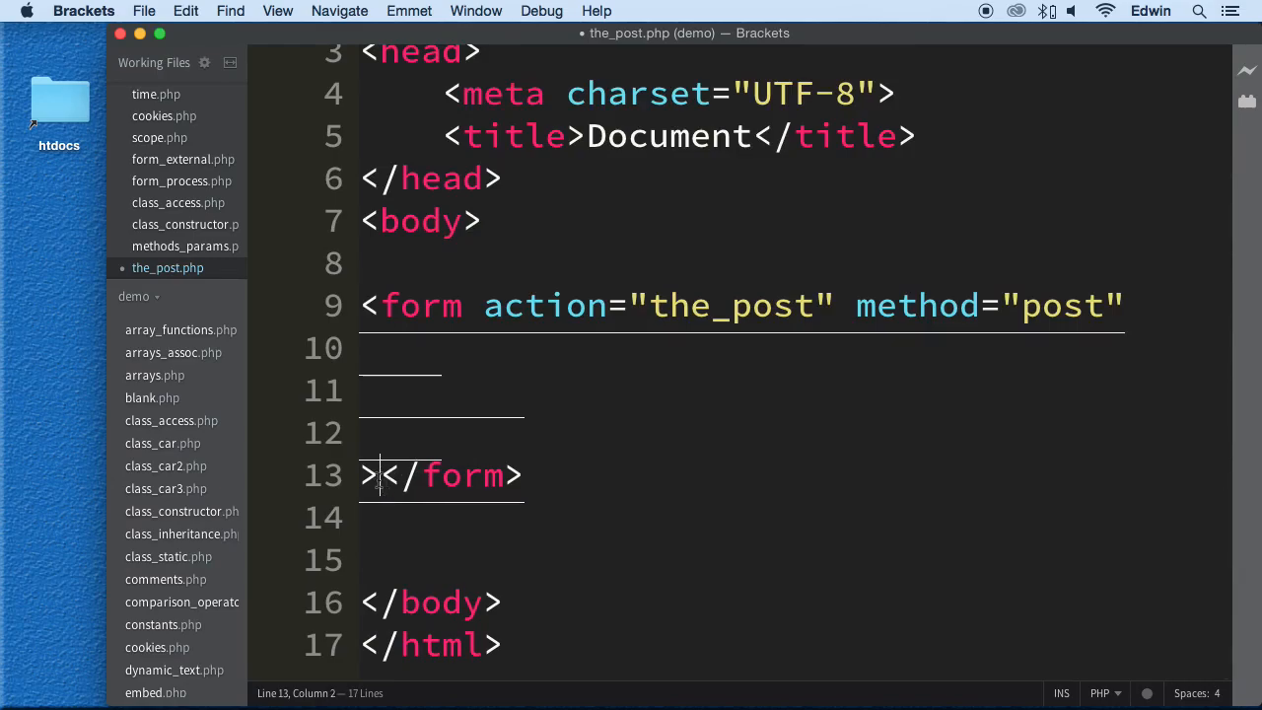
{"action": "key", "text": "Return"}
{"action": "key", "text": "super+z"}
{"action": "key", "text": "super+z"}
{"action": "key", "text": "super+z"}
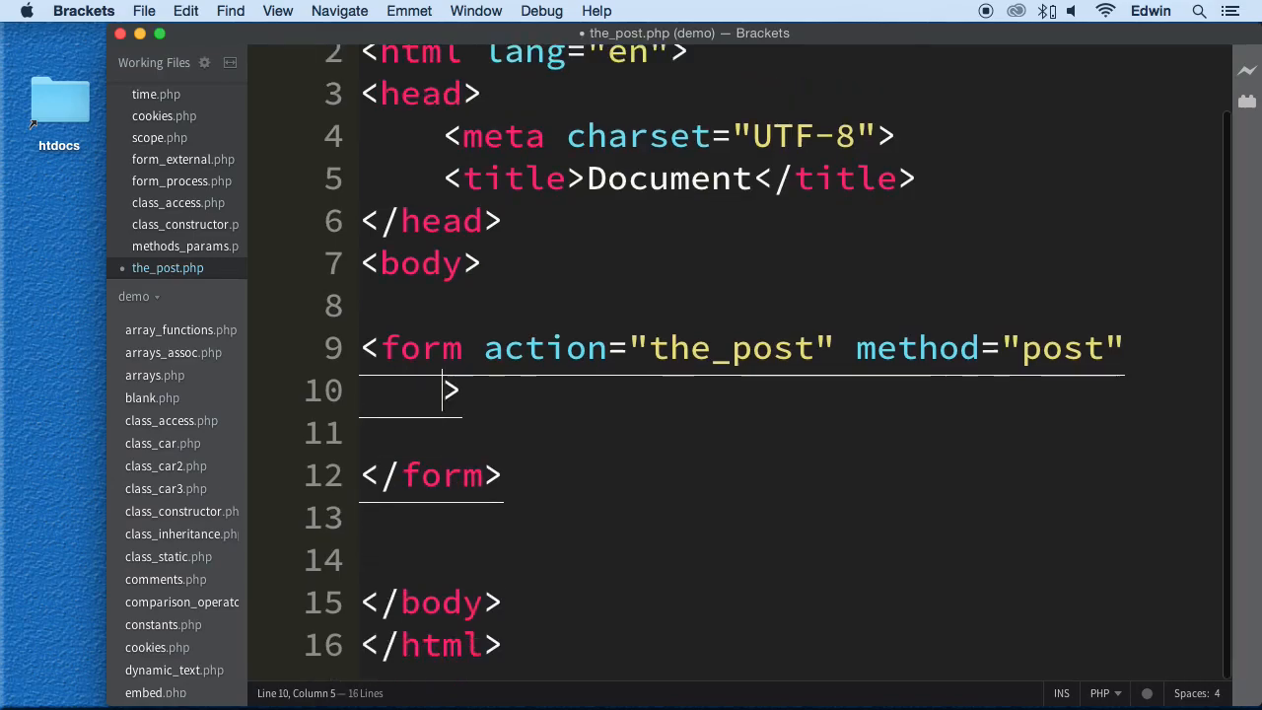
{"action": "key", "text": "super+z"}
Add an input inside the form with type "tex" and begin its name attribute.
{"action": "left_click", "coordinate": [440, 448]}
{"action": "key", "text": "Return"}
{"action": "key", "text": "Return"}
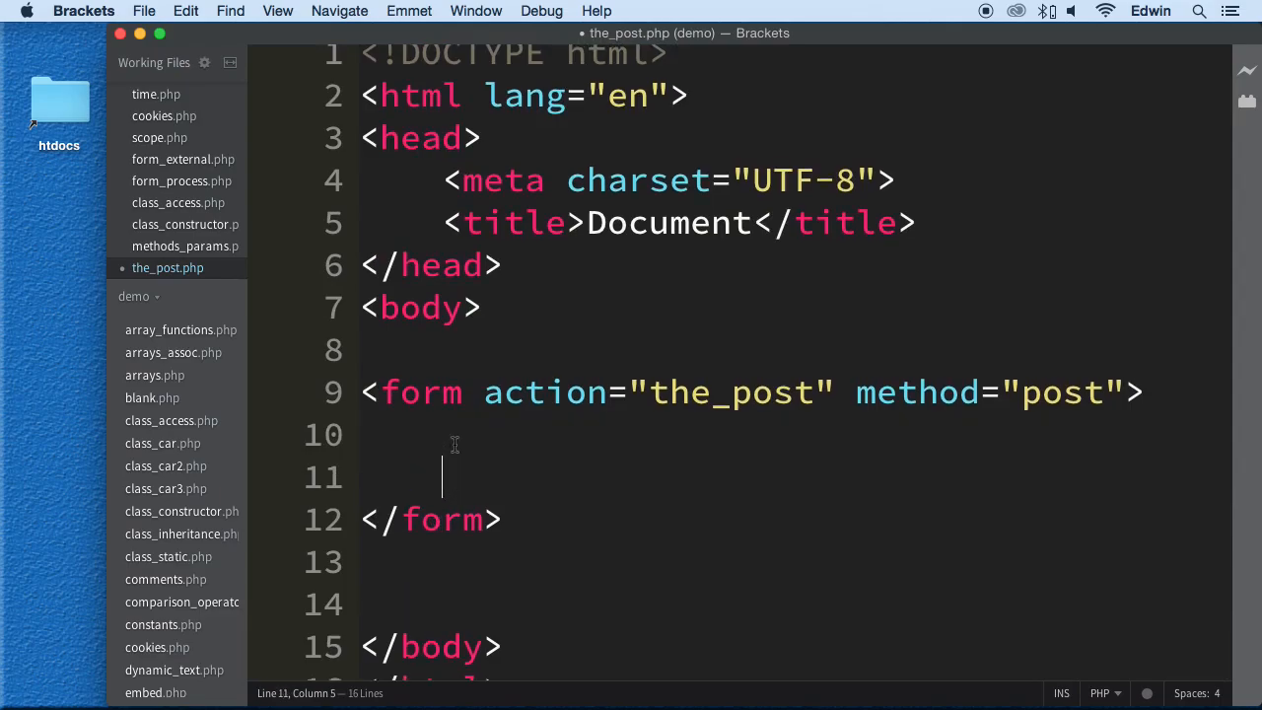
{"action": "key", "text": "super+z"}
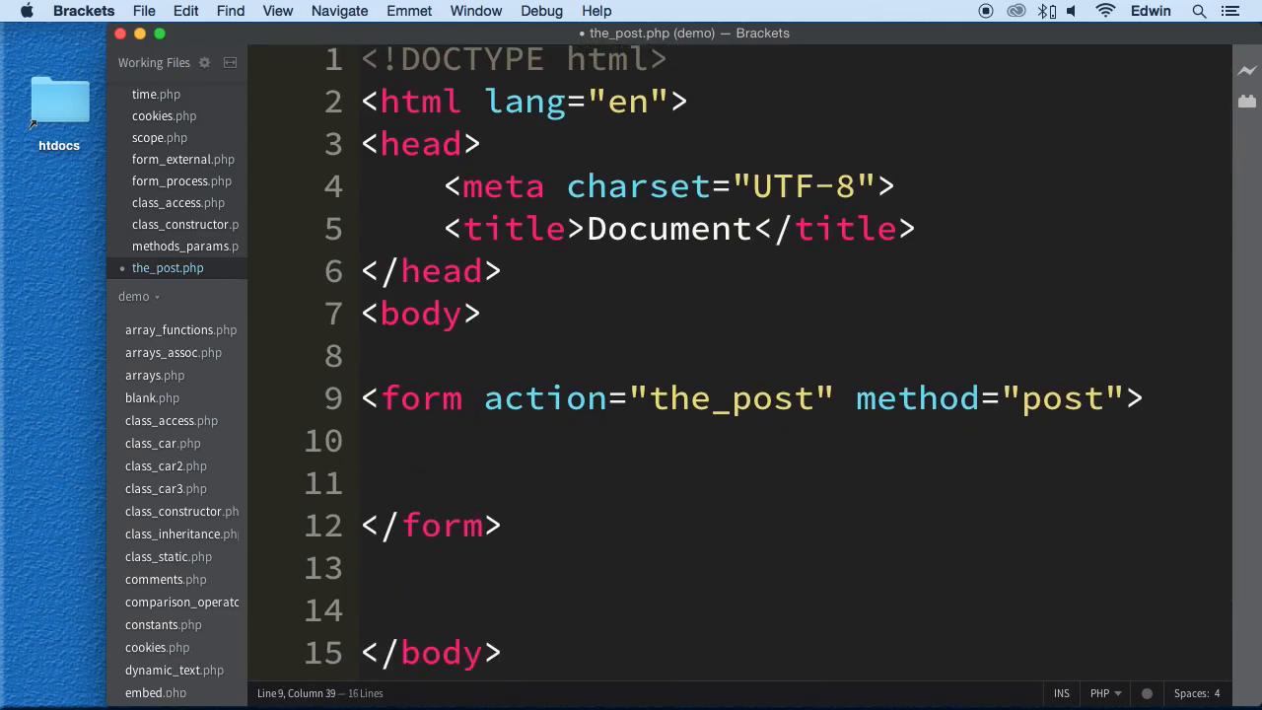
{"action": "key", "text": "Return"}
{"action": "key", "text": "Return"}
{"action": "type", "text": "input"}
{"action": "key", "text": "Tab"}
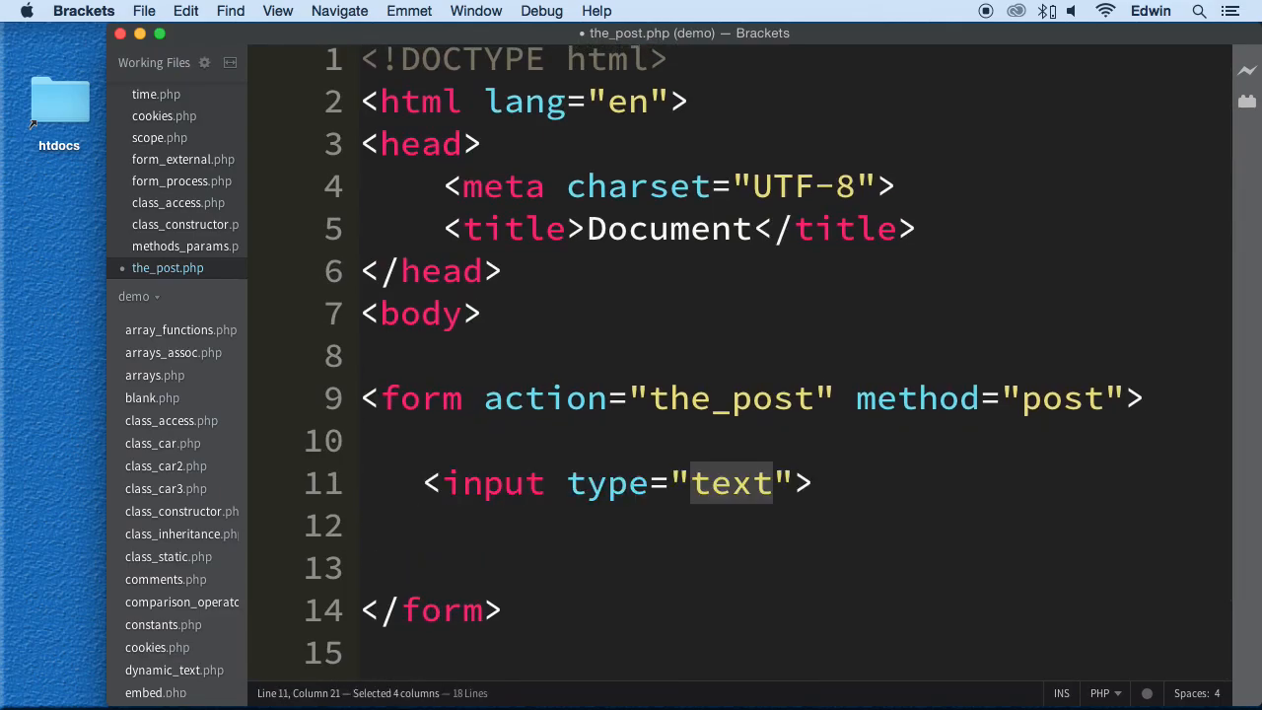
{"action": "key", "text": "BackSpace"}
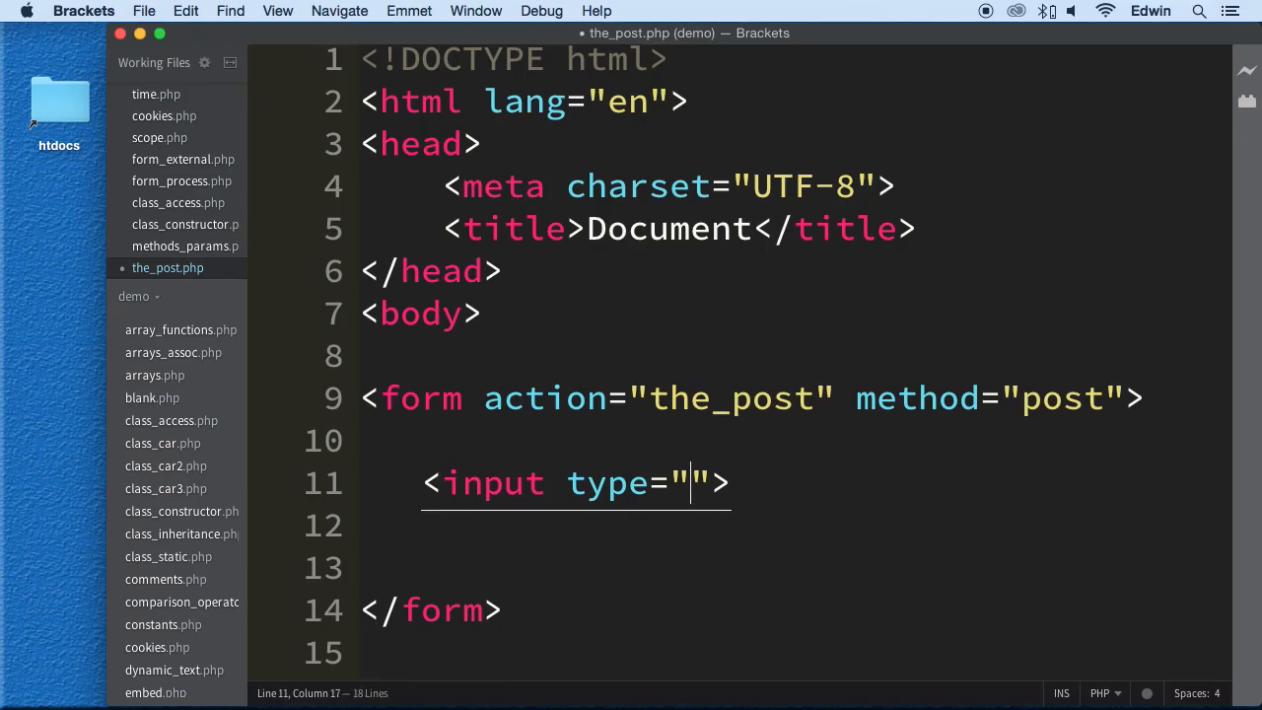
{"action": "type", "text": "tex"}
{"action": "key", "text": "Right"}
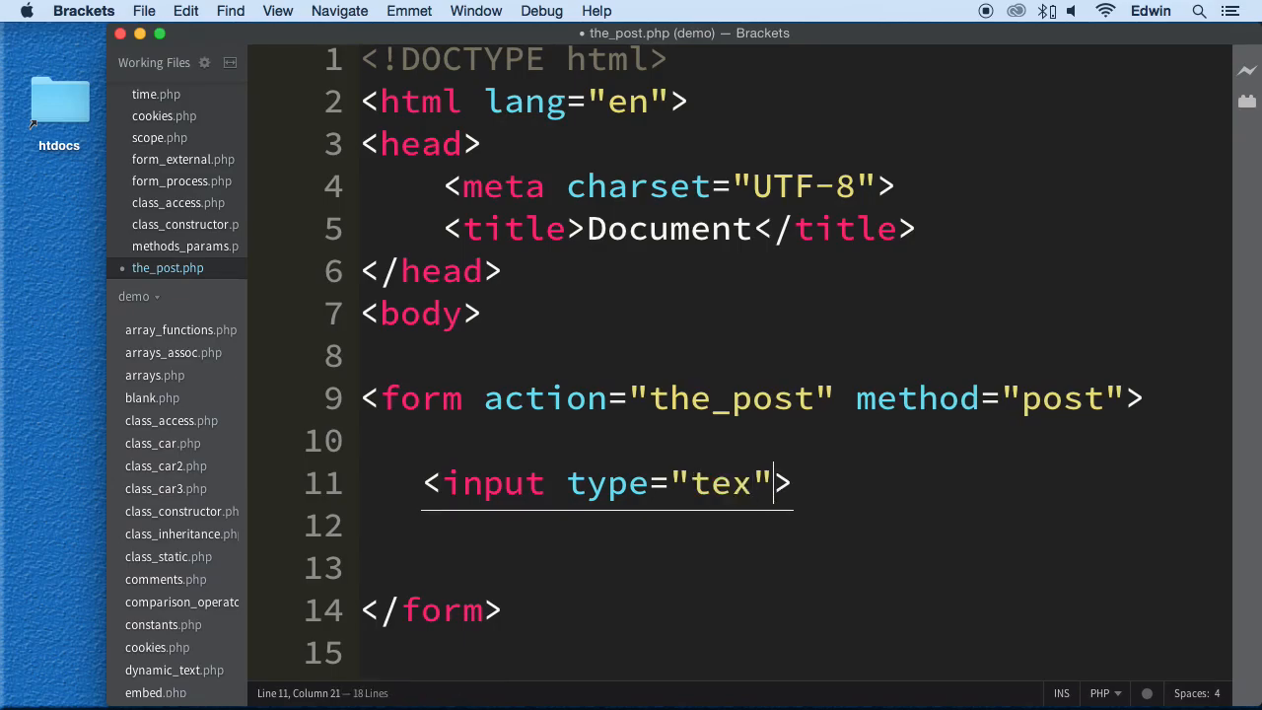
{"action": "type", "text": "name=\""}
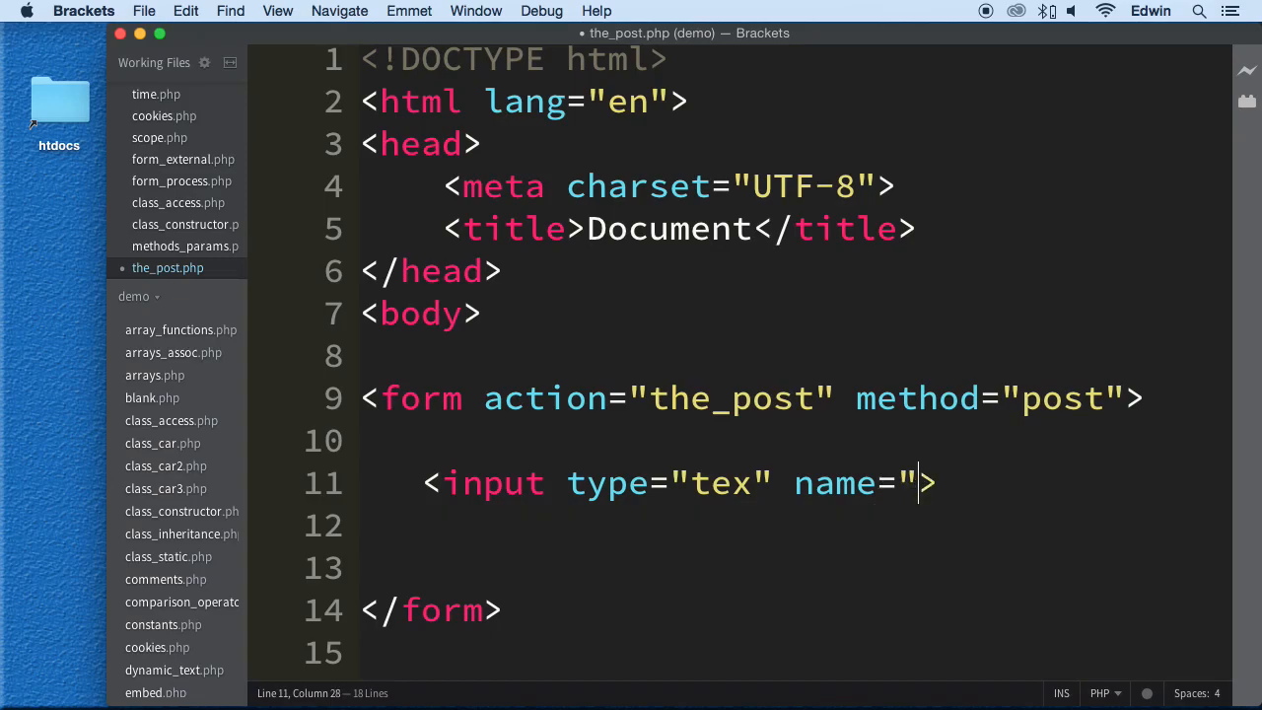
{"action": "type", "text": "\"na"}
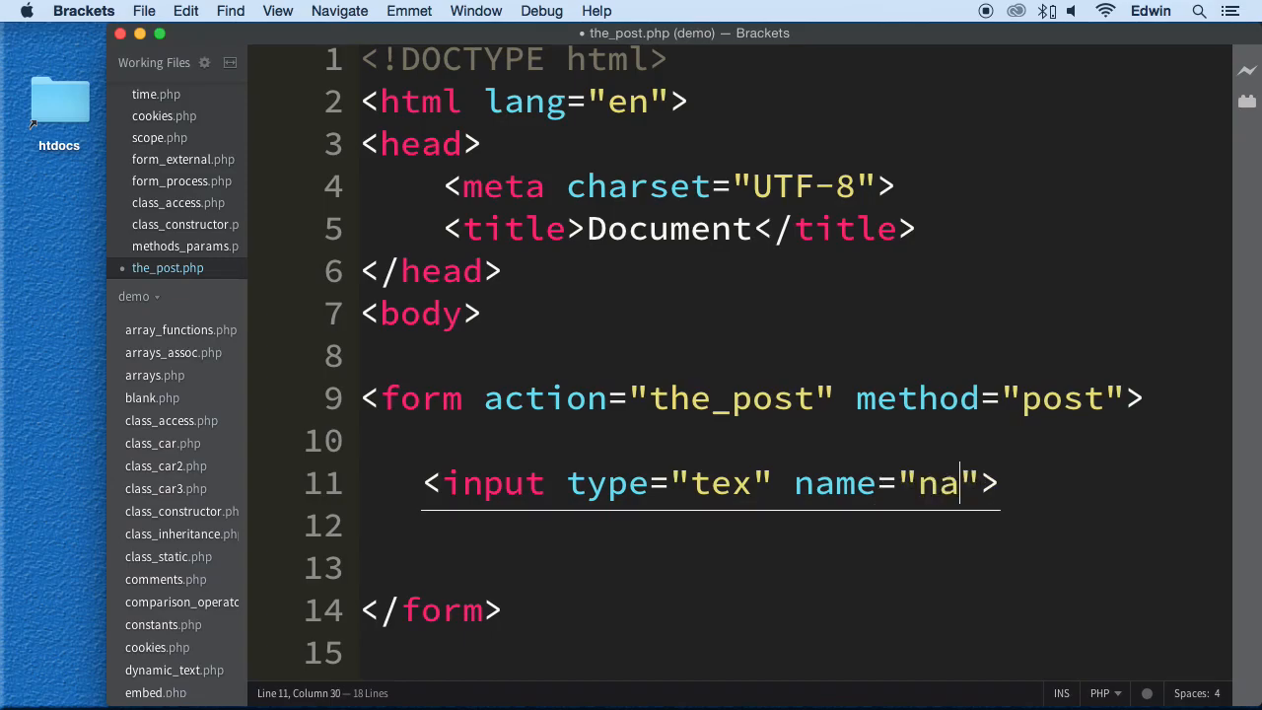
{"action": "type", "text": "me"}
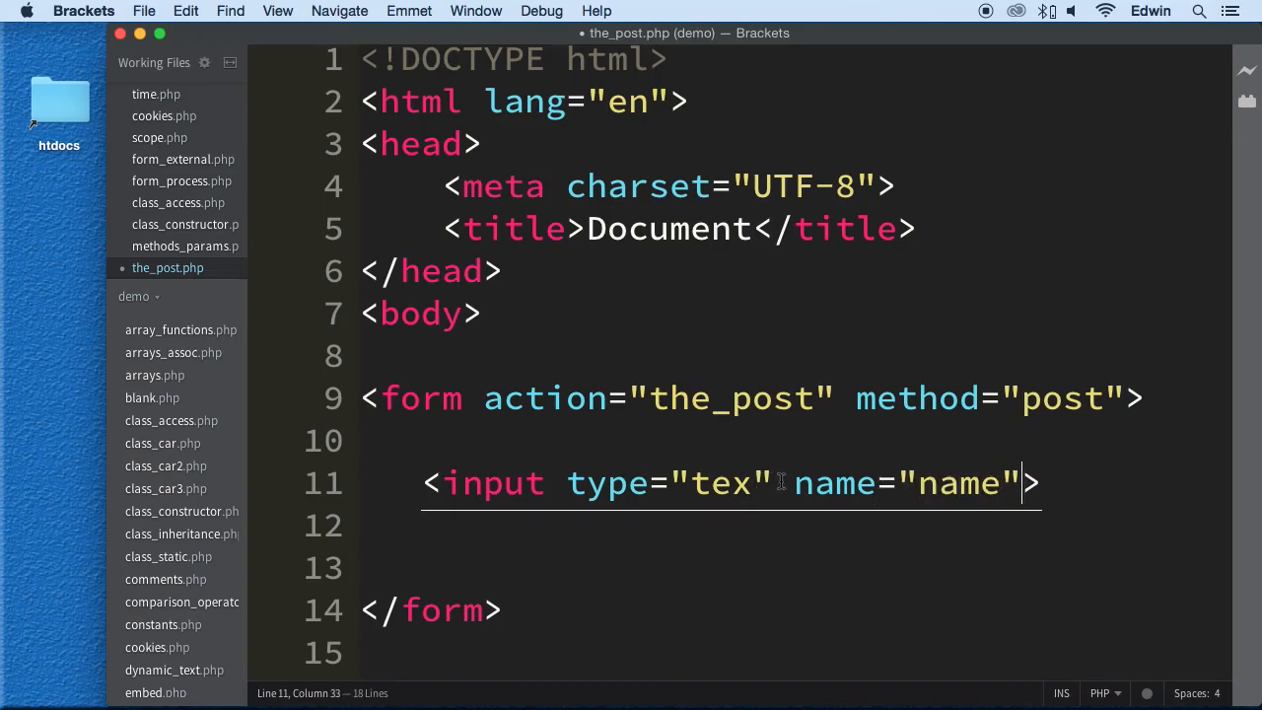
Finish name="name", save, and start a <?php tag on blank lines above the doctype.
{"action": "key", "text": "super+s"}
{"action": "scroll", "coordinate": [688, 135], "scroll_direction": "up", "scroll_amount": 1}
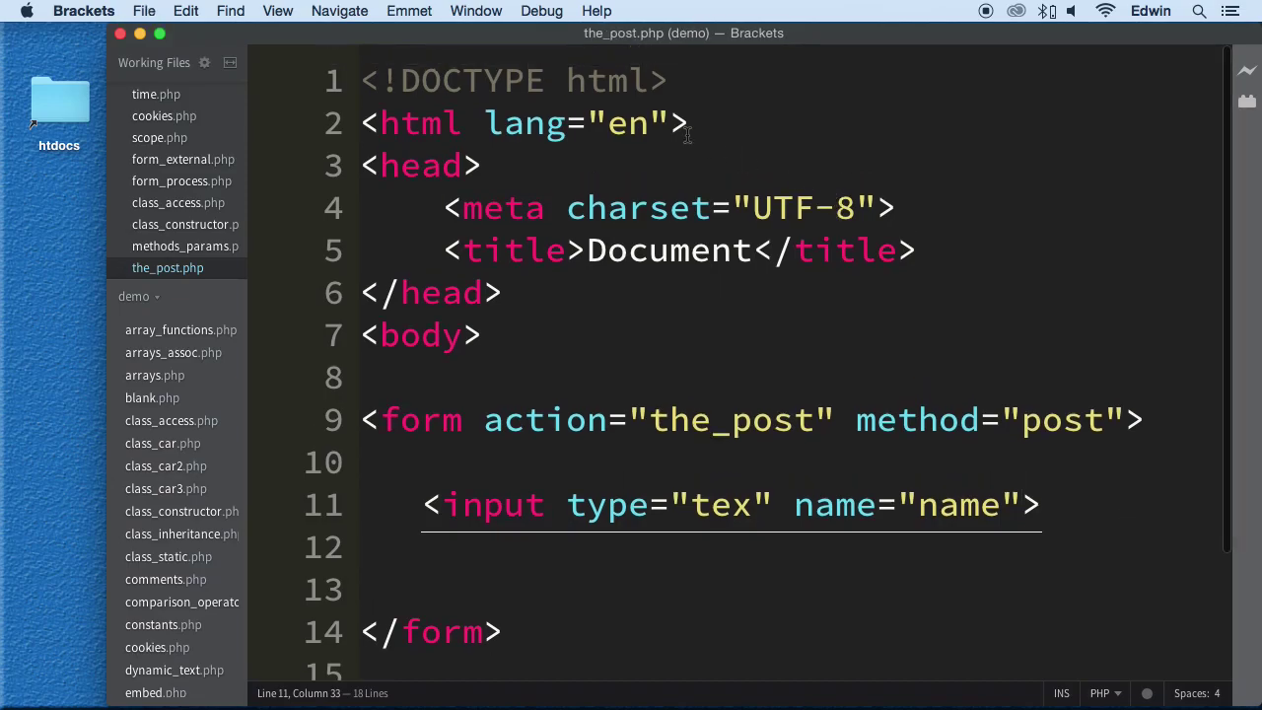
{"action": "left_click", "coordinate": [375, 81]}
{"action": "key", "text": "Return"}
{"action": "key", "text": "Return"}
{"action": "key", "text": "Return"}
{"action": "left_click", "coordinate": [385, 77]}
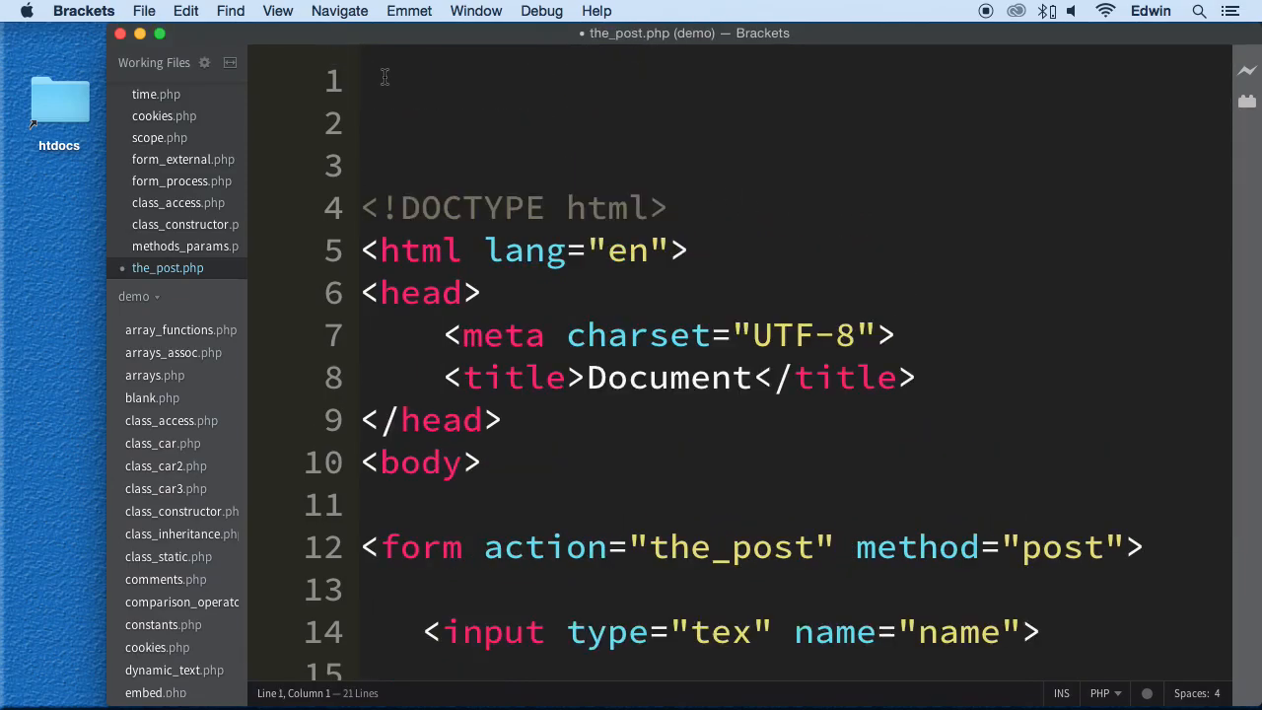
{"action": "type", "text": "?"}
{"action": "key", "text": "BackSpace"}
{"action": "type", "text": "<?php "}
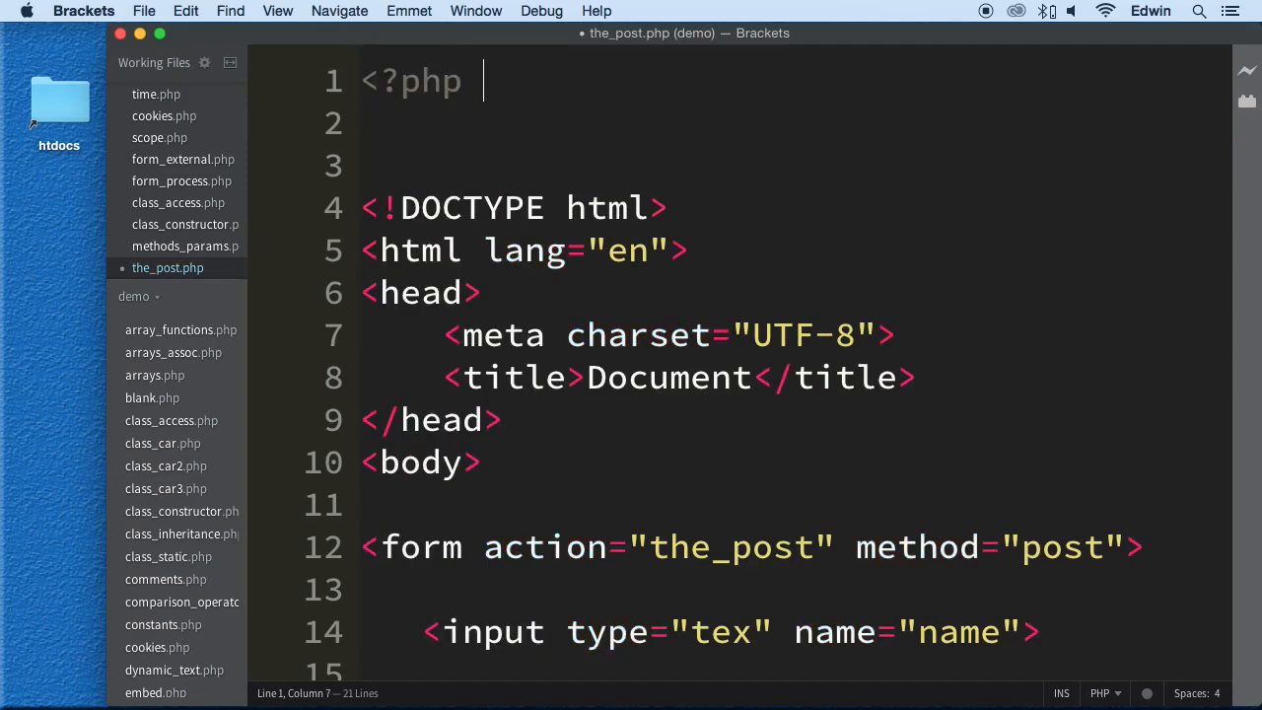
{"action": "type", "text": "?>"}
Close the PHP block with ?> and leave several empty lines between the tags.
{"action": "key", "text": "Left"}
{"action": "key", "text": "Left"}
{"action": "key", "text": "Return"}
{"action": "key", "text": "Return"}
{"action": "key", "text": "Return"}
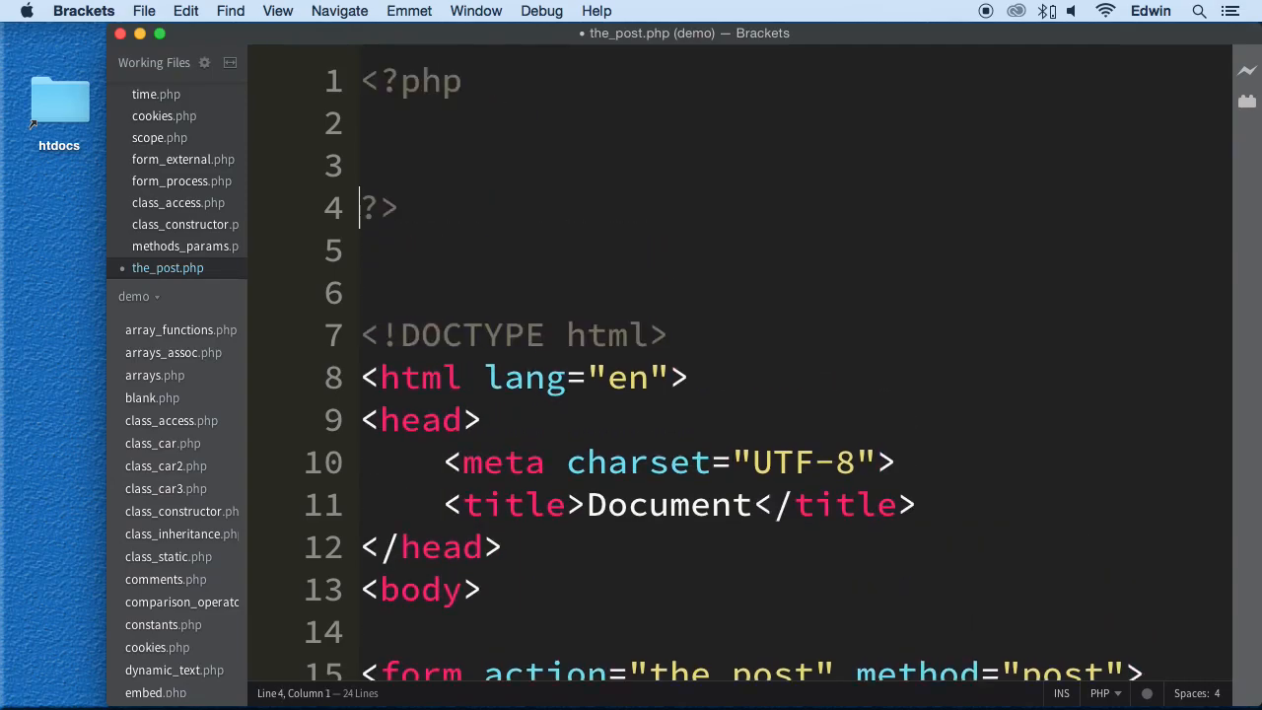
{"action": "key", "text": "Return"}
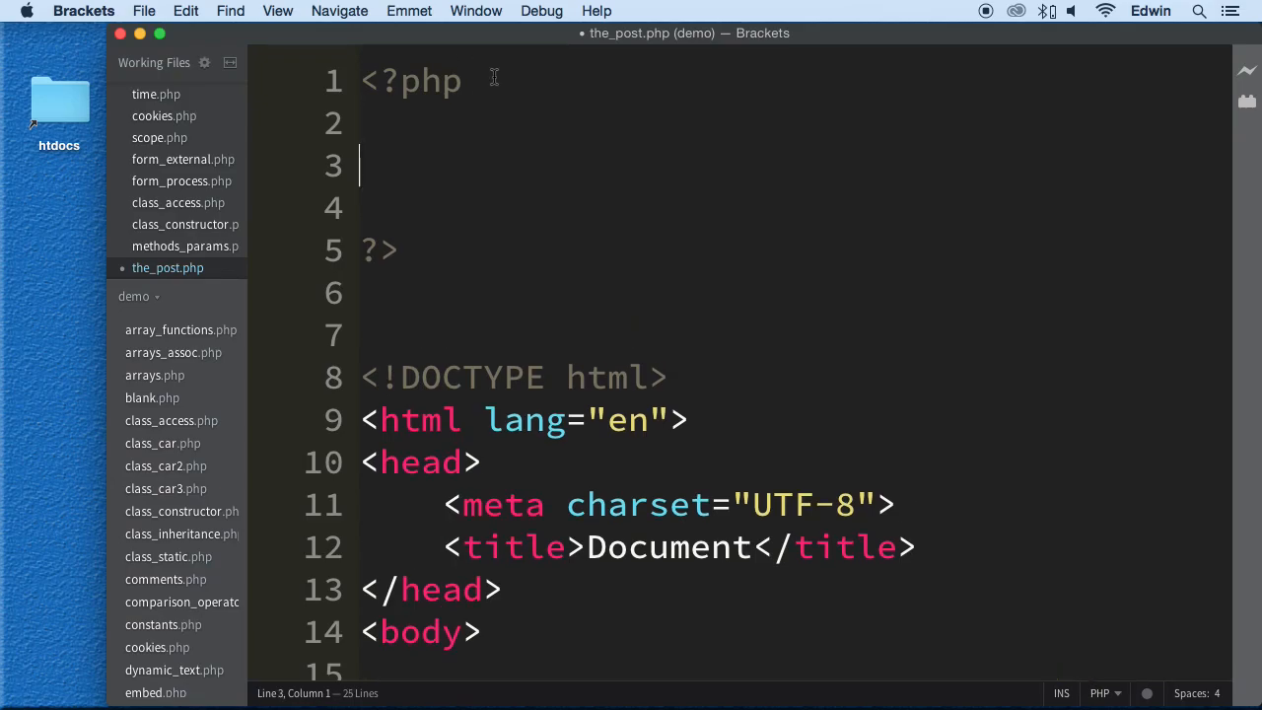
{"action": "scroll", "coordinate": [631, 296], "scroll_direction": "down", "scroll_amount": 7}
{"action": "scroll", "coordinate": [932, 311], "scroll_direction": "up", "scroll_amount": 1}
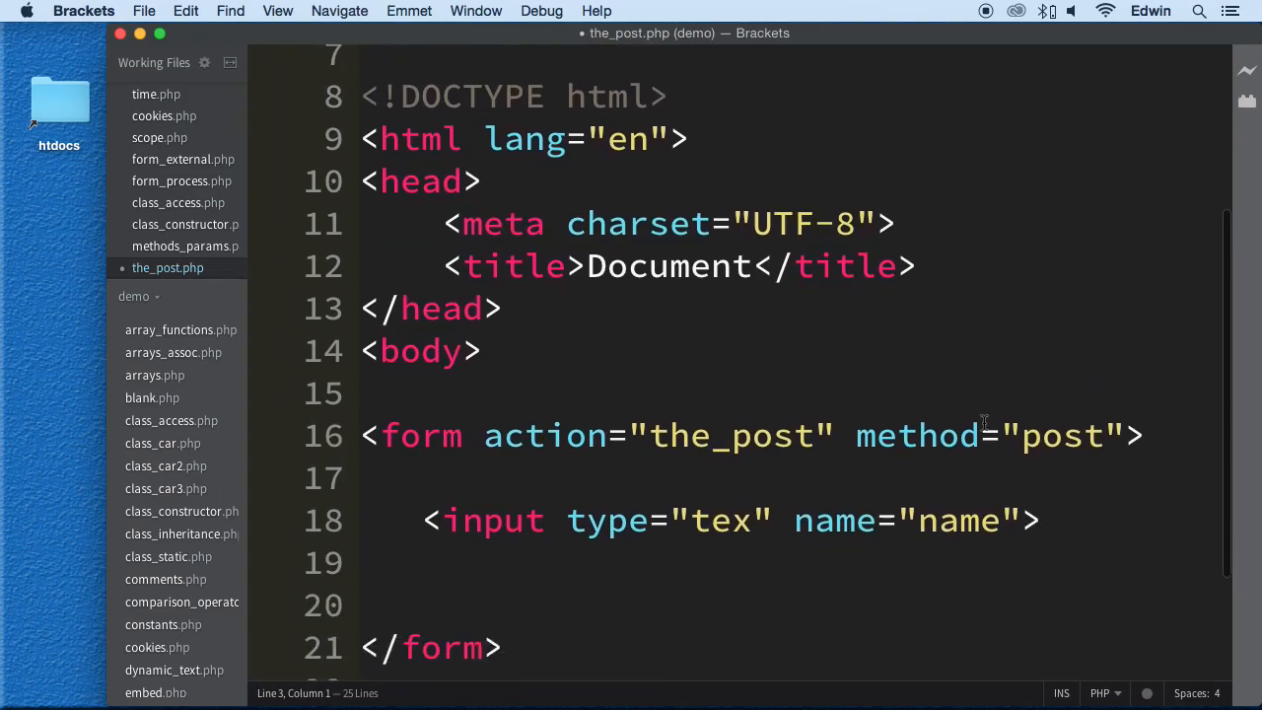
{"action": "left_click", "coordinate": [434, 582]}
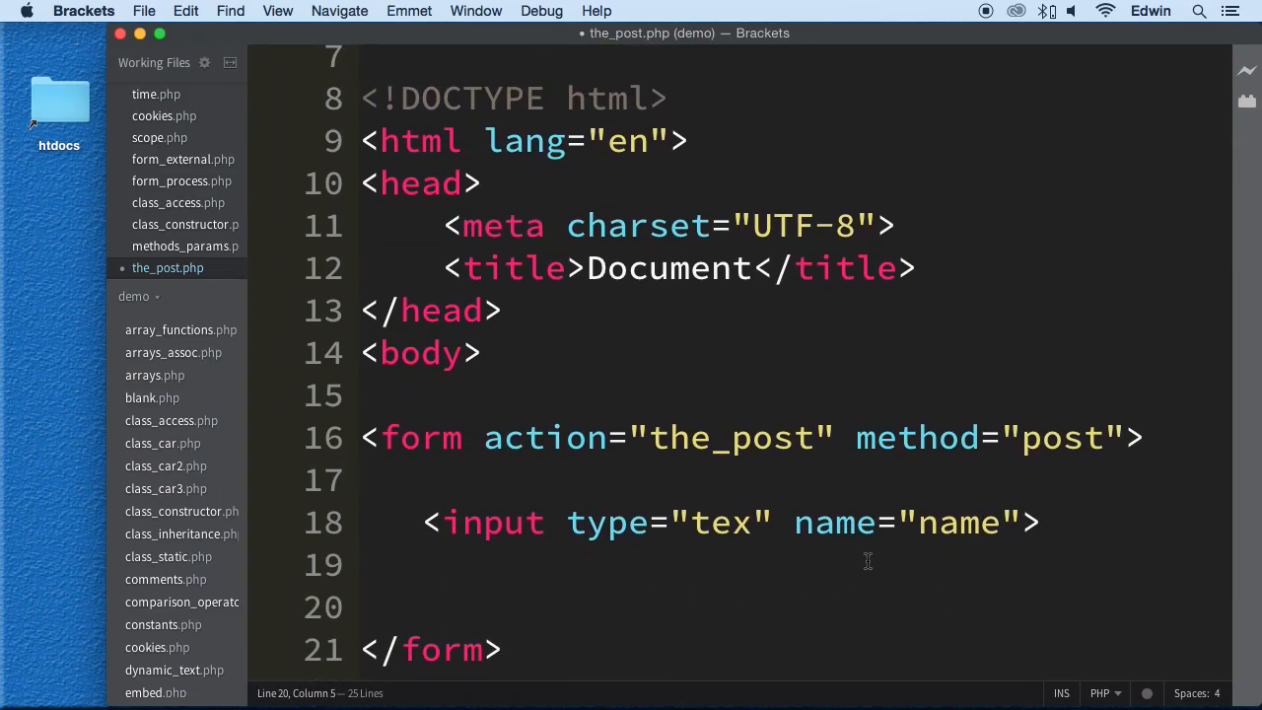
{"action": "scroll", "coordinate": [868, 561], "scroll_direction": "up", "scroll_amount": 7}
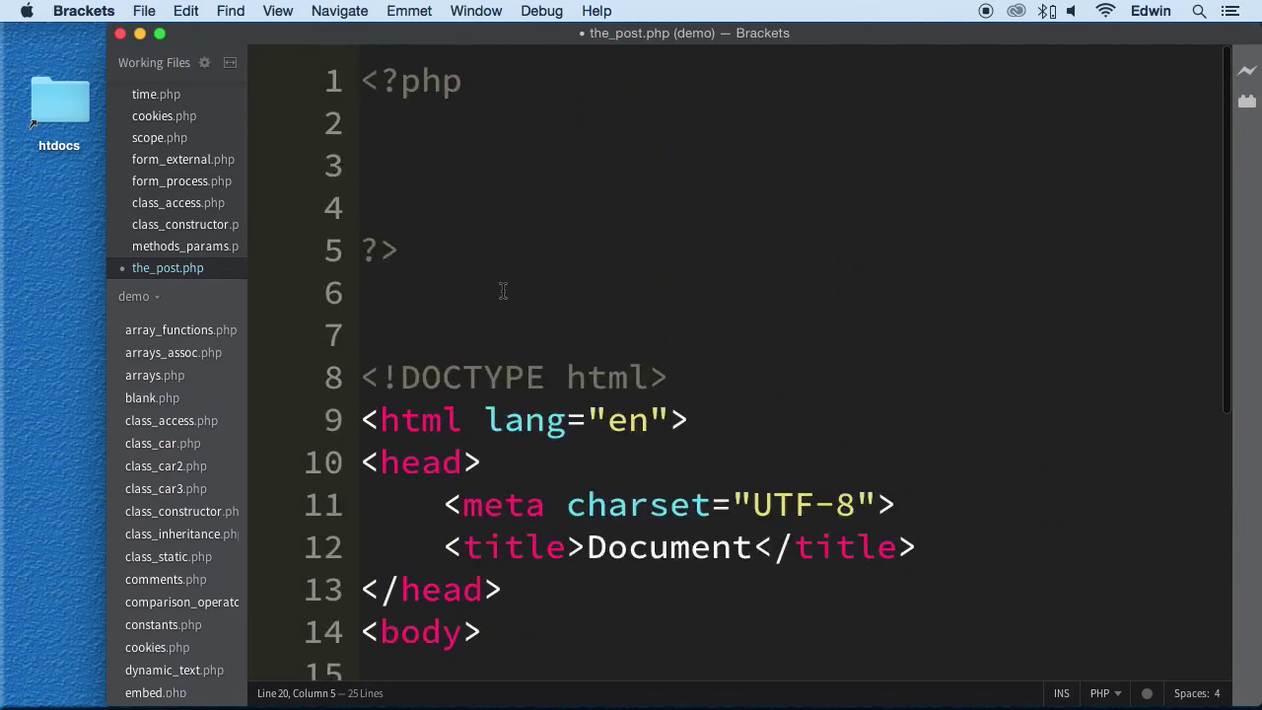
Write $_POST['name']; on line 3 of the PHP block, correcting typos.
{"action": "left_click", "coordinate": [394, 138]}
{"action": "left_click", "coordinate": [446, 151]}
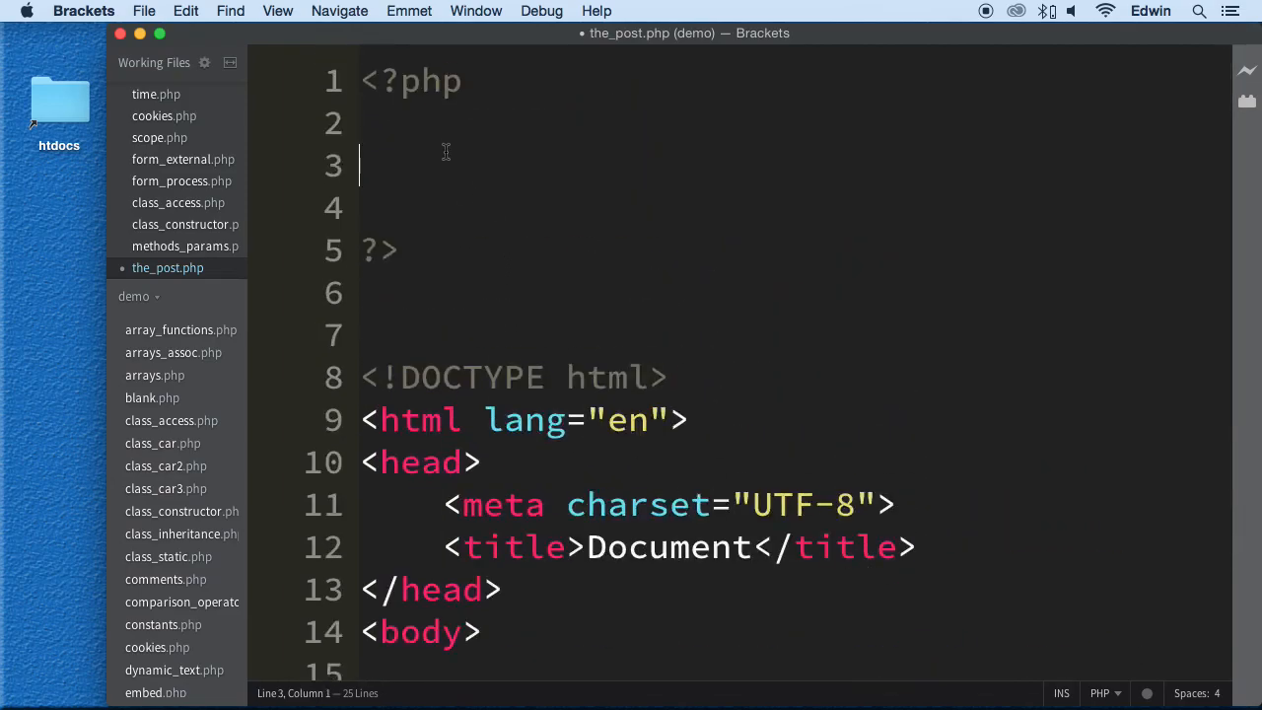
{"action": "type", "text": "$_PO"}
{"action": "type", "text": "SY"}
{"action": "key", "text": "BackSpace"}
{"action": "key", "text": "BackSpace"}
{"action": "type", "text": "T"}
{"action": "key", "text": "BackSpace"}
{"action": "type", "text": "S"}
{"action": "type", "text": "T"}
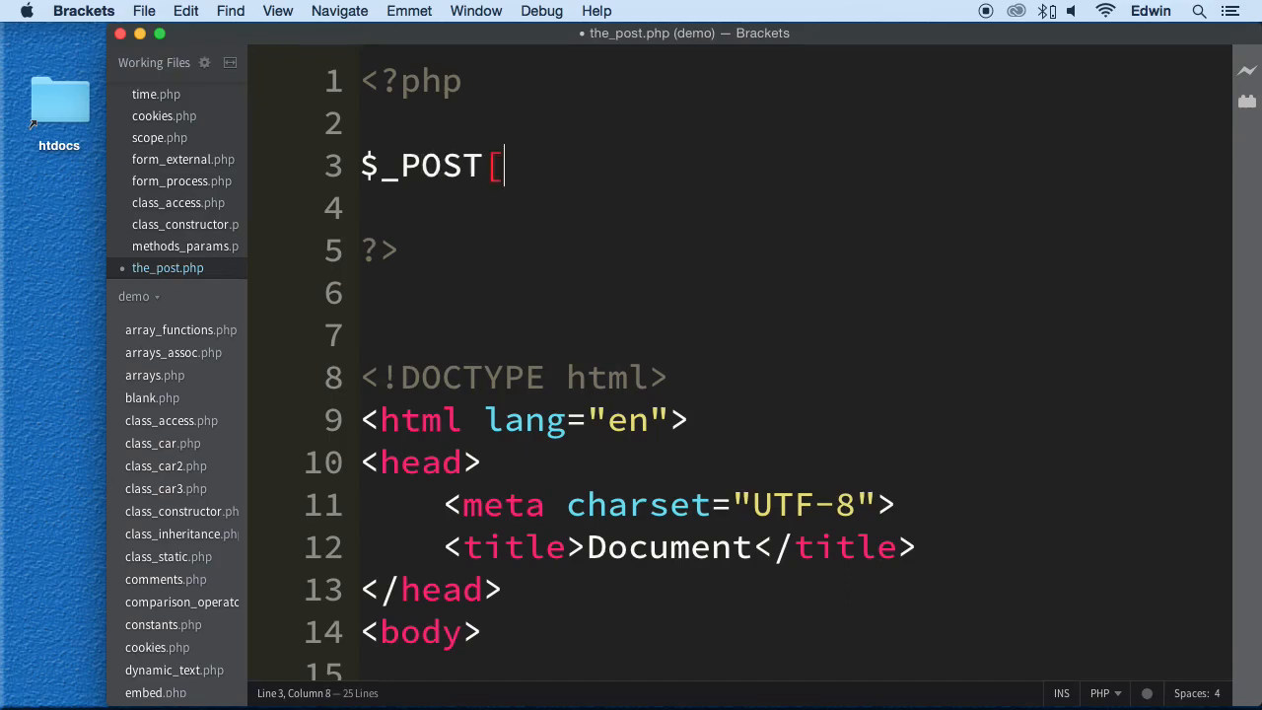
{"action": "type", "text": "['nm"}
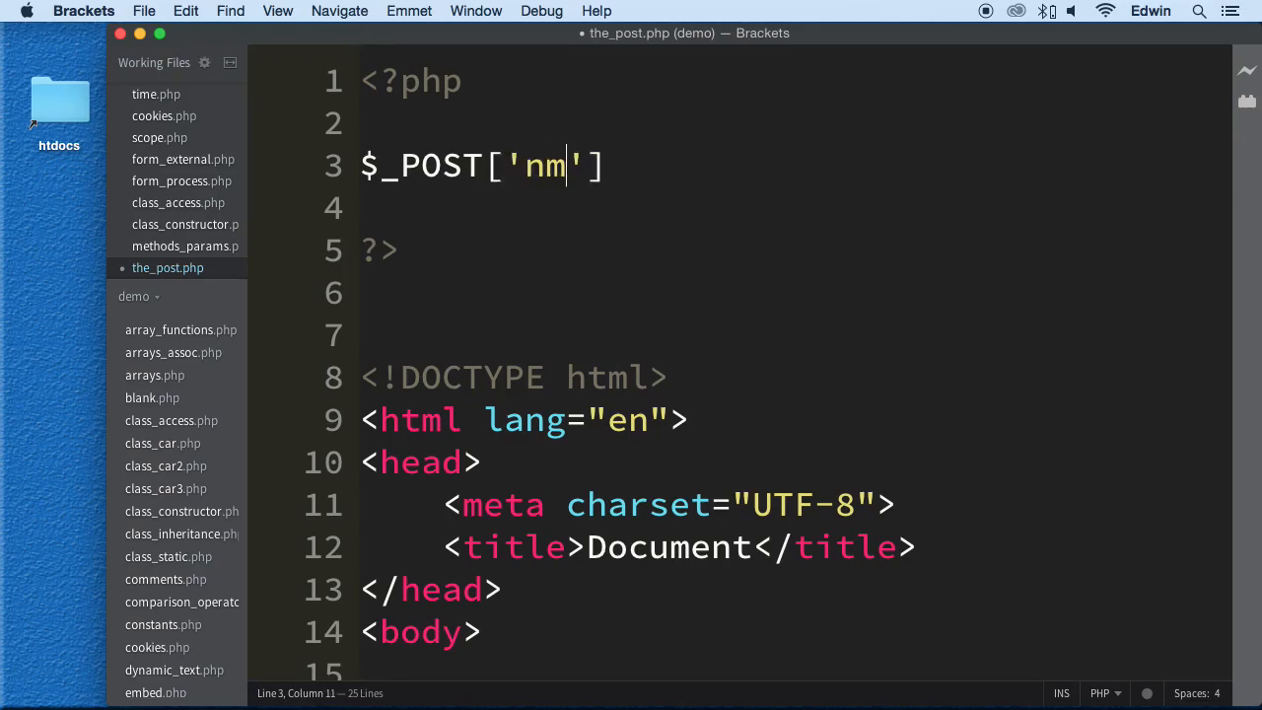
{"action": "key", "text": "BackSpace"}
{"action": "type", "text": "ame"}
{"action": "key", "text": "Right"}
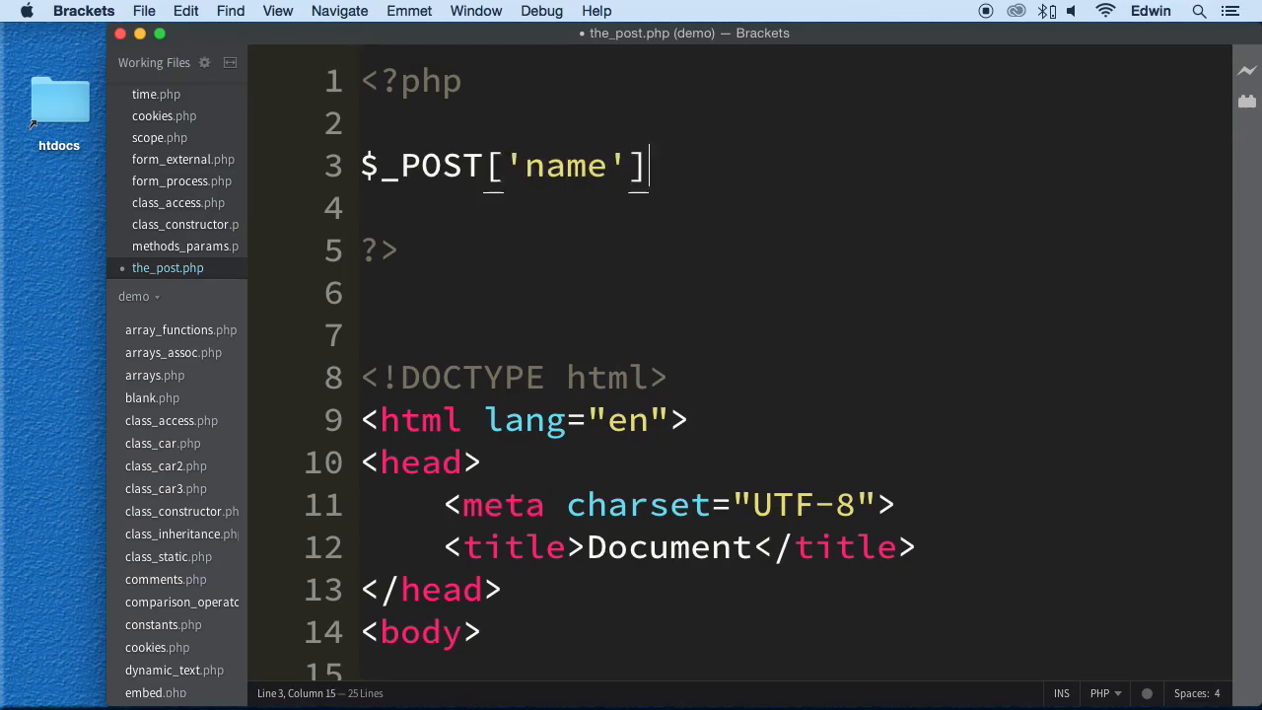
{"action": "type", "text": ";"}
Prefix the line with echo and save the_post.php.
{"action": "key", "text": "Left"}
{"action": "key", "text": "Left"}
{"action": "key", "text": "Left"}
{"action": "type", "text": "echp"}
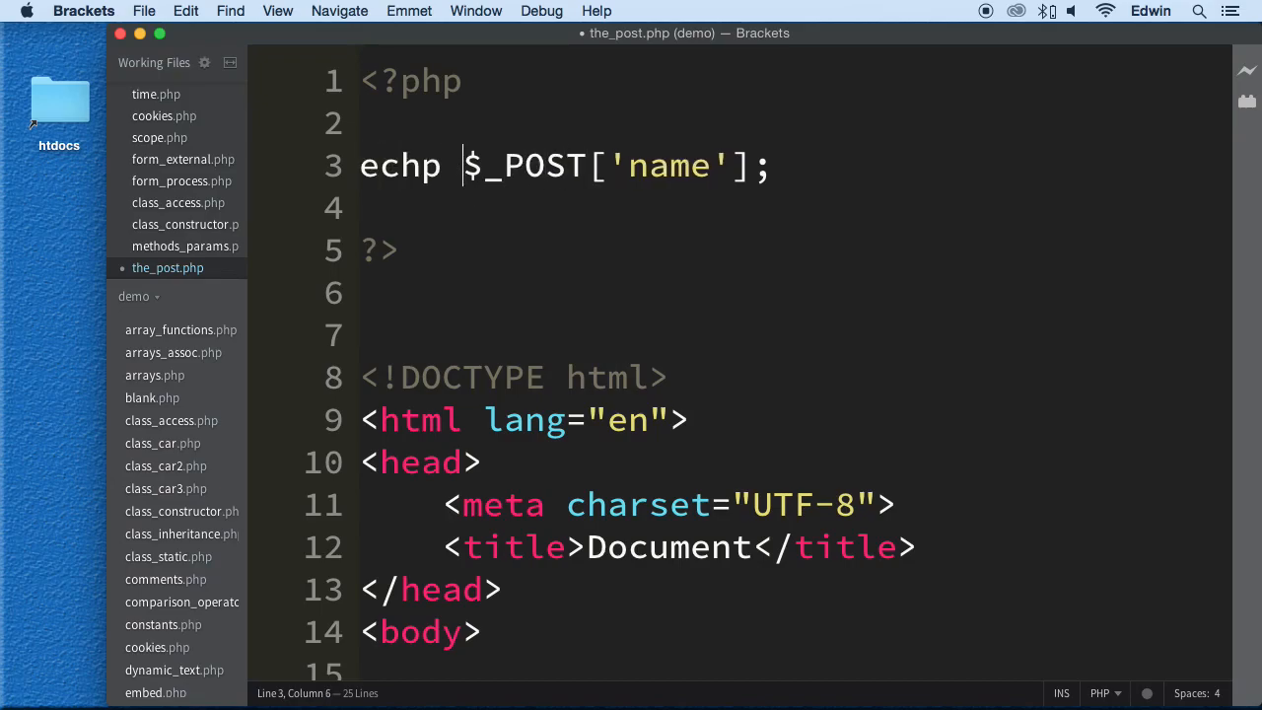
{"action": "key", "text": "BackSpace"}
{"action": "key", "text": "BackSpace"}
{"action": "type", "text": "o"}
{"action": "key", "text": "super+s"}
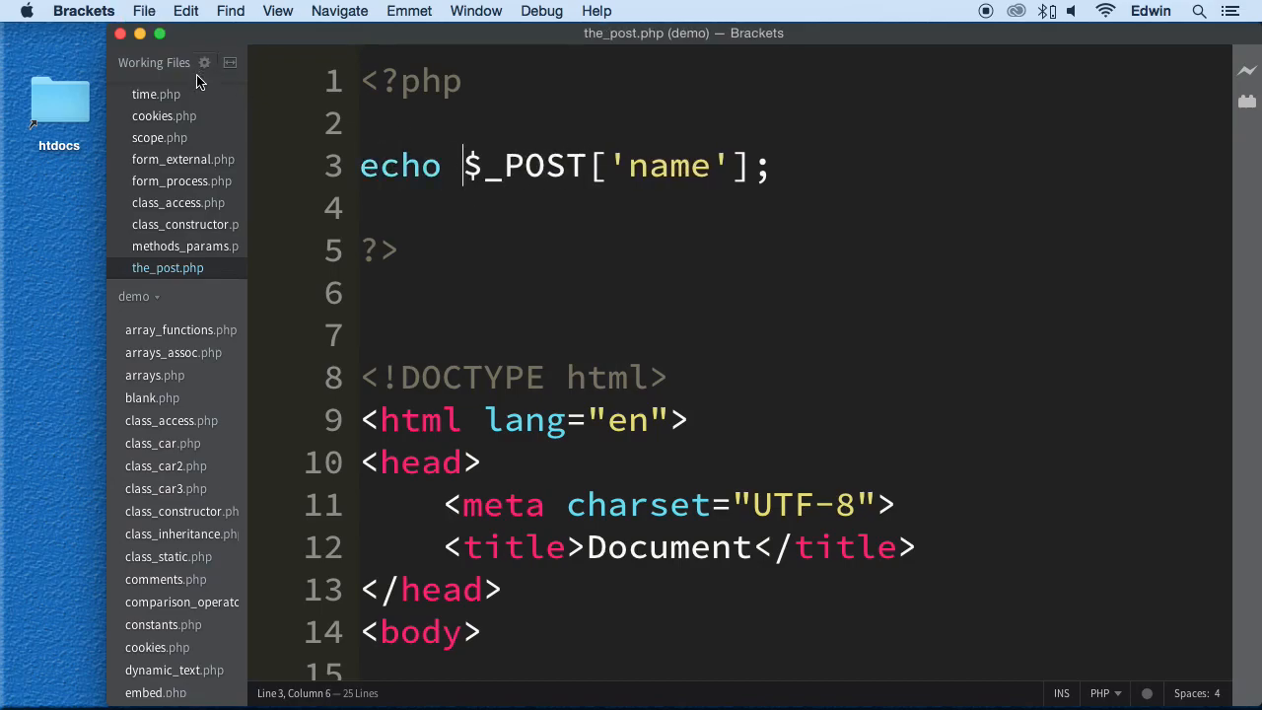
Launch Live Preview in Chrome and arrange Brackets beside it with the sidebar collapsed.
{"action": "left_click", "coordinate": [1247, 69]}
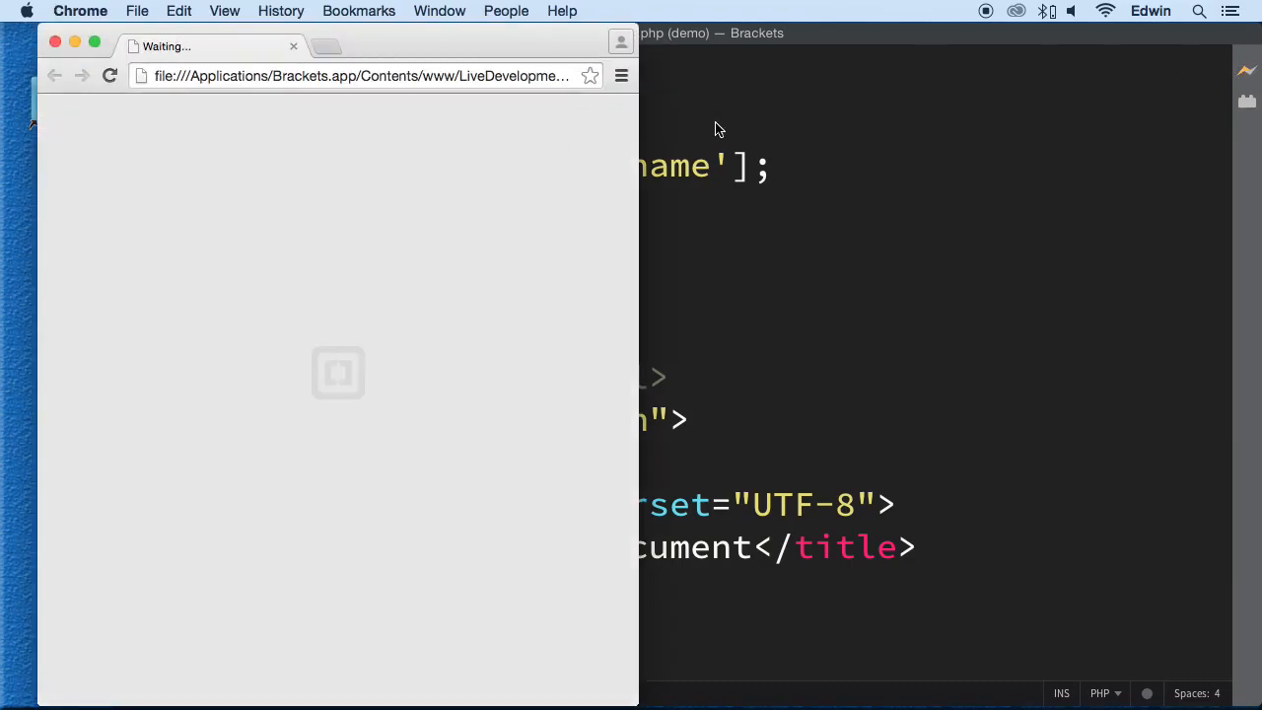
{"action": "left_click", "coordinate": [717, 128]}
{"action": "left_click_drag", "start_coordinate": [109, 129], "coordinate": [566, 112]}
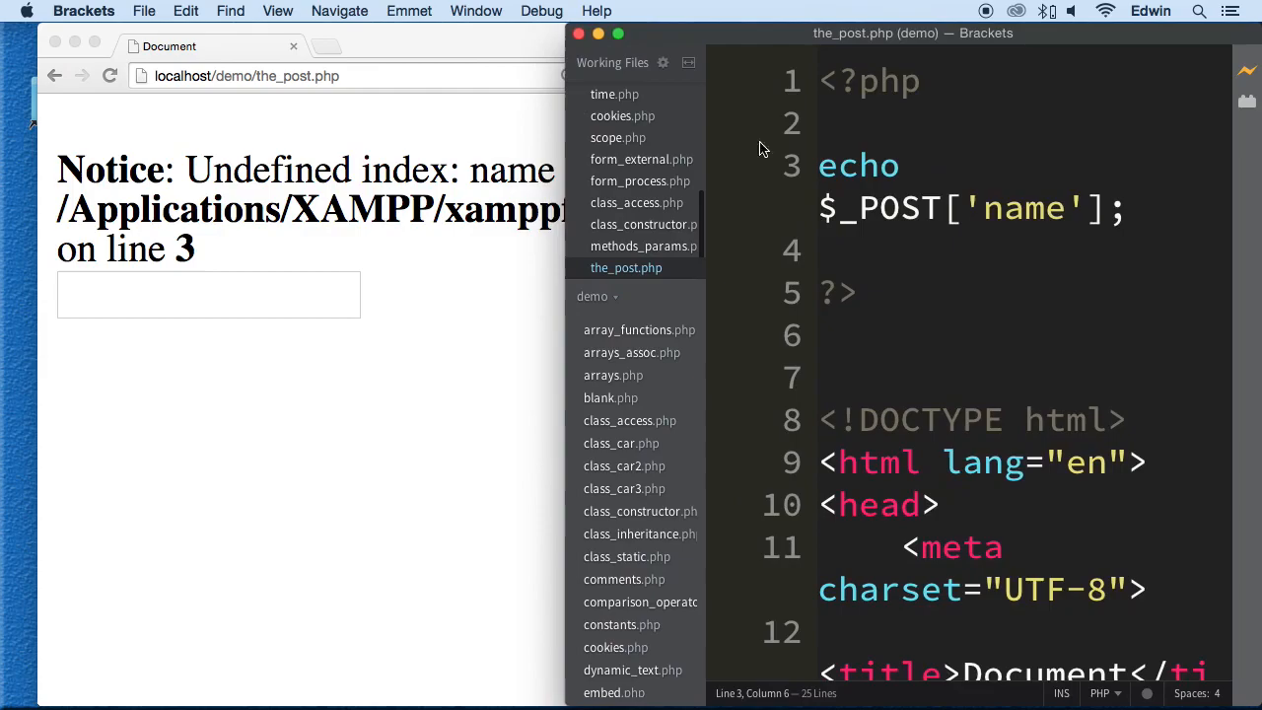
{"action": "left_click", "coordinate": [878, 242]}
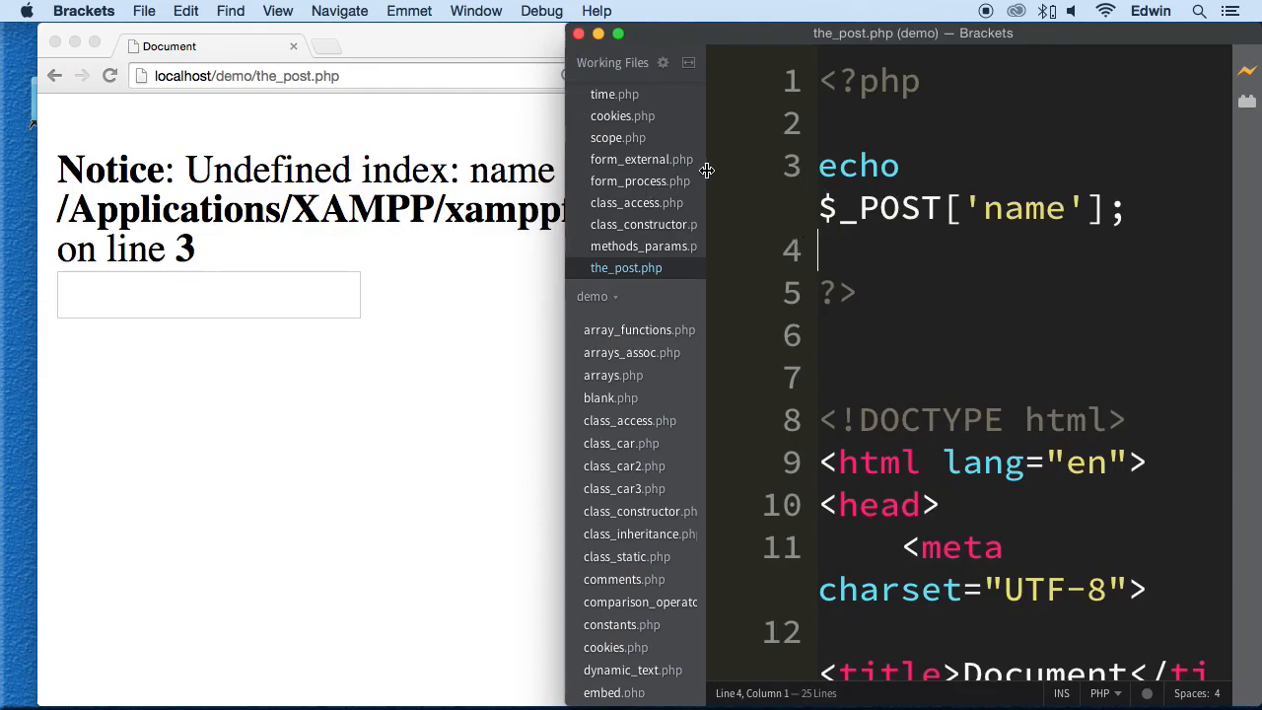
{"action": "left_click_drag", "start_coordinate": [706, 169], "coordinate": [513, 170]}
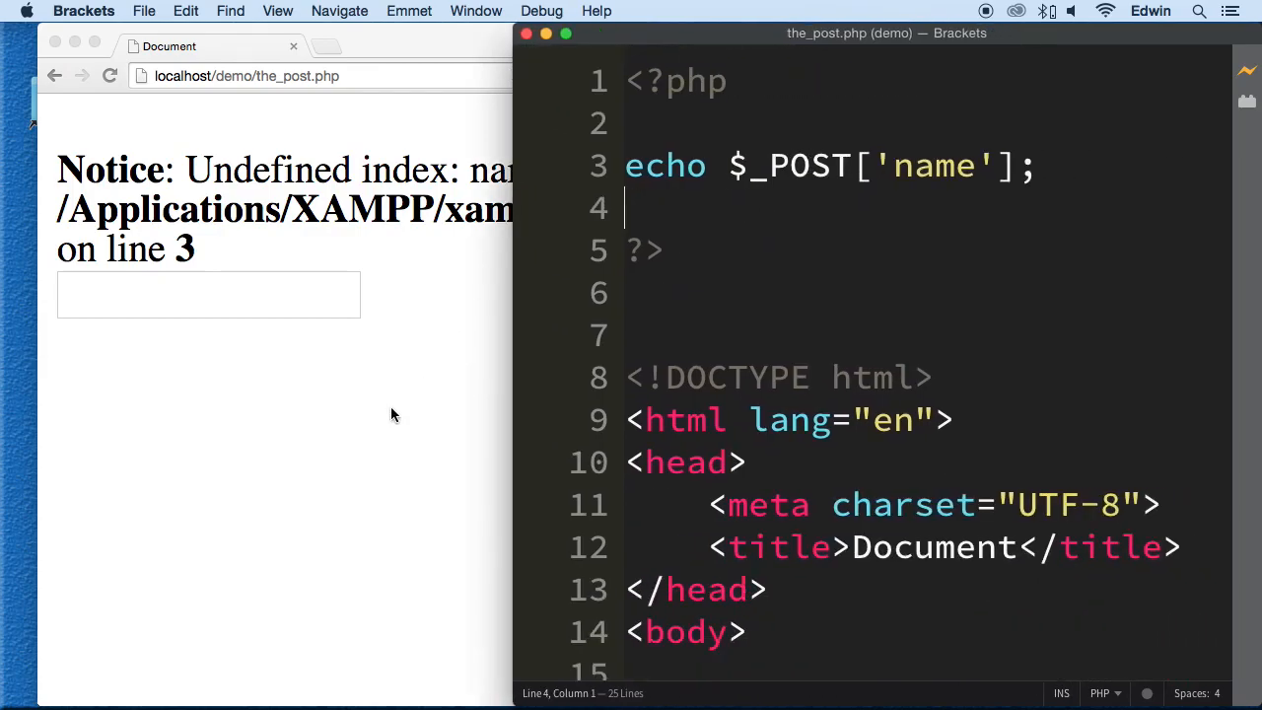
{"action": "scroll", "coordinate": [887, 394], "scroll_direction": "down", "scroll_amount": 10}
Add a submit input below the name field and save.
{"action": "left_click", "coordinate": [934, 348]}
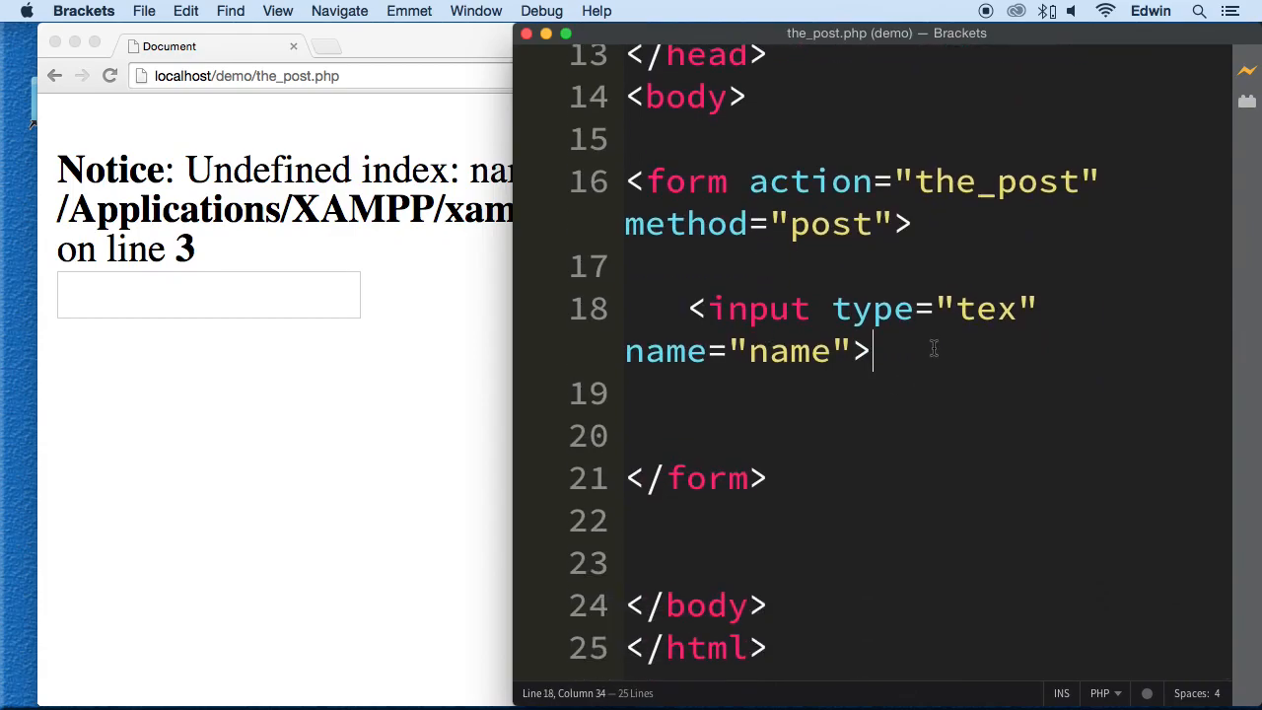
{"action": "key", "text": "Return"}
{"action": "key", "text": "Return"}
{"action": "type", "text": "inpu"}
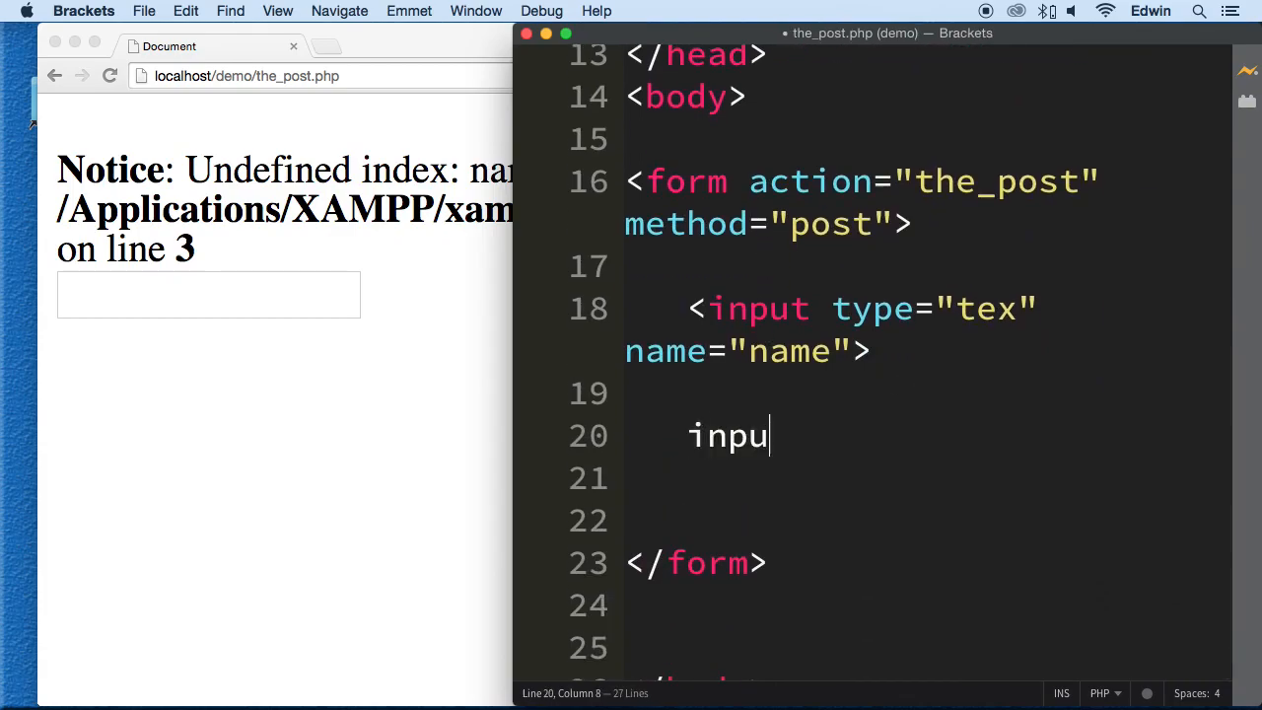
{"action": "type", "text": "t"}
{"action": "key", "text": "Tab"}
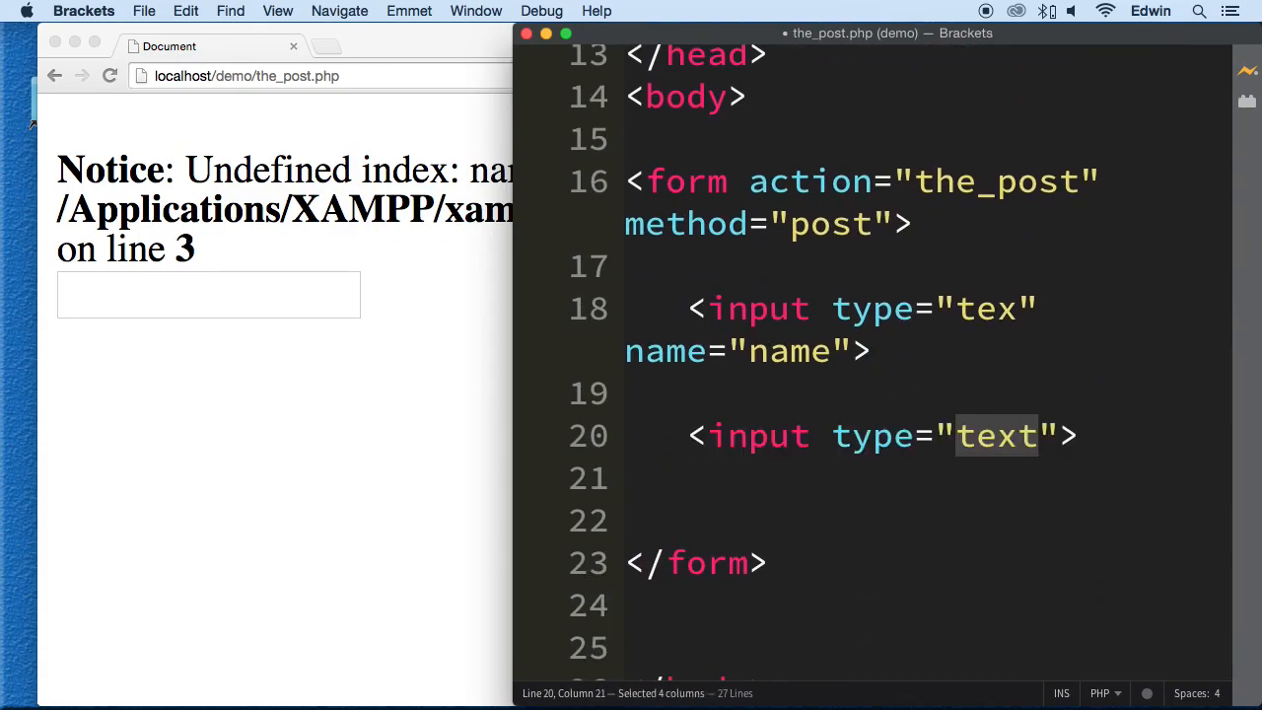
{"action": "type", "text": "su"}
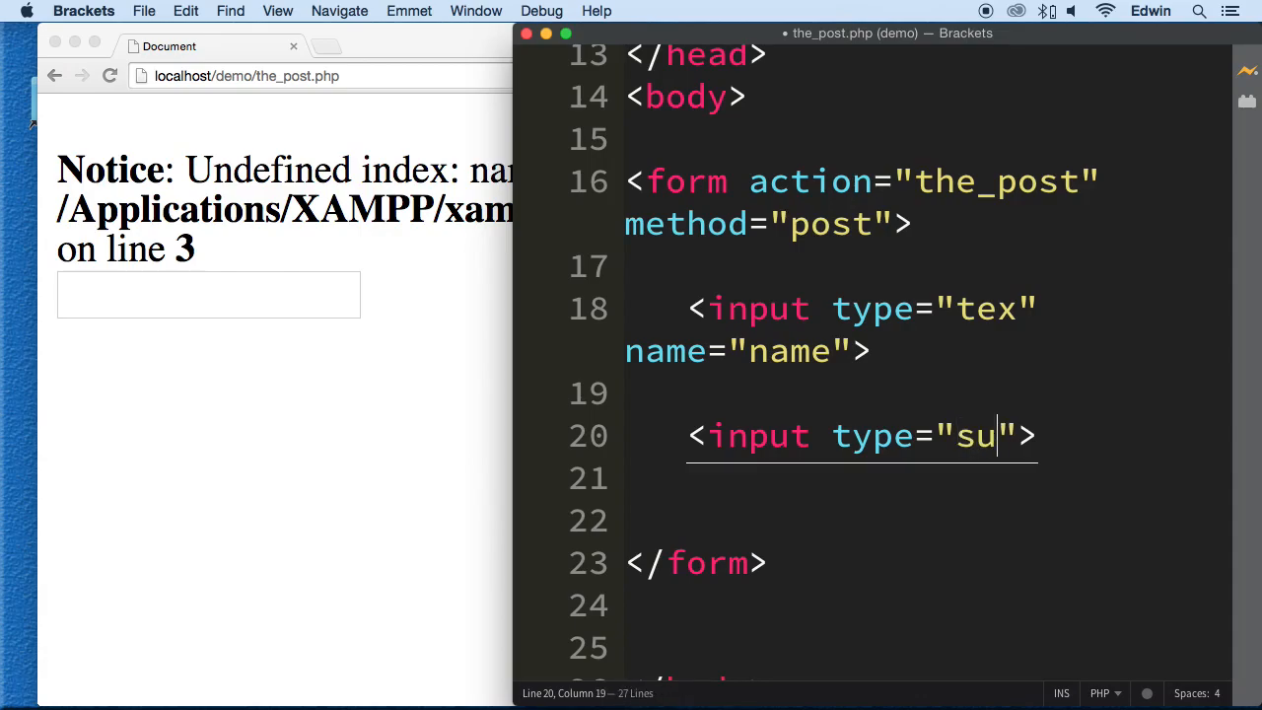
{"action": "type", "text": "bmit"}
{"action": "key", "text": "super+s"}
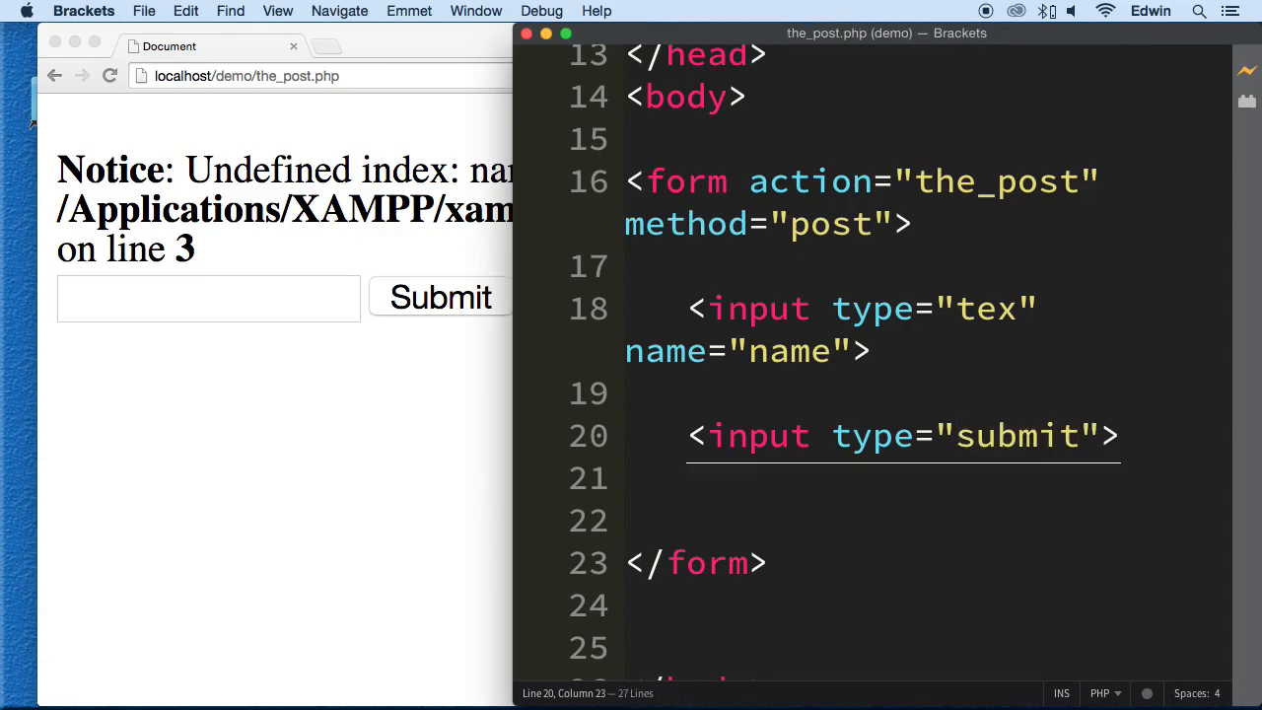
Reload the preview, submit test text and view the Object not found error.
{"action": "left_click", "coordinate": [442, 324]}
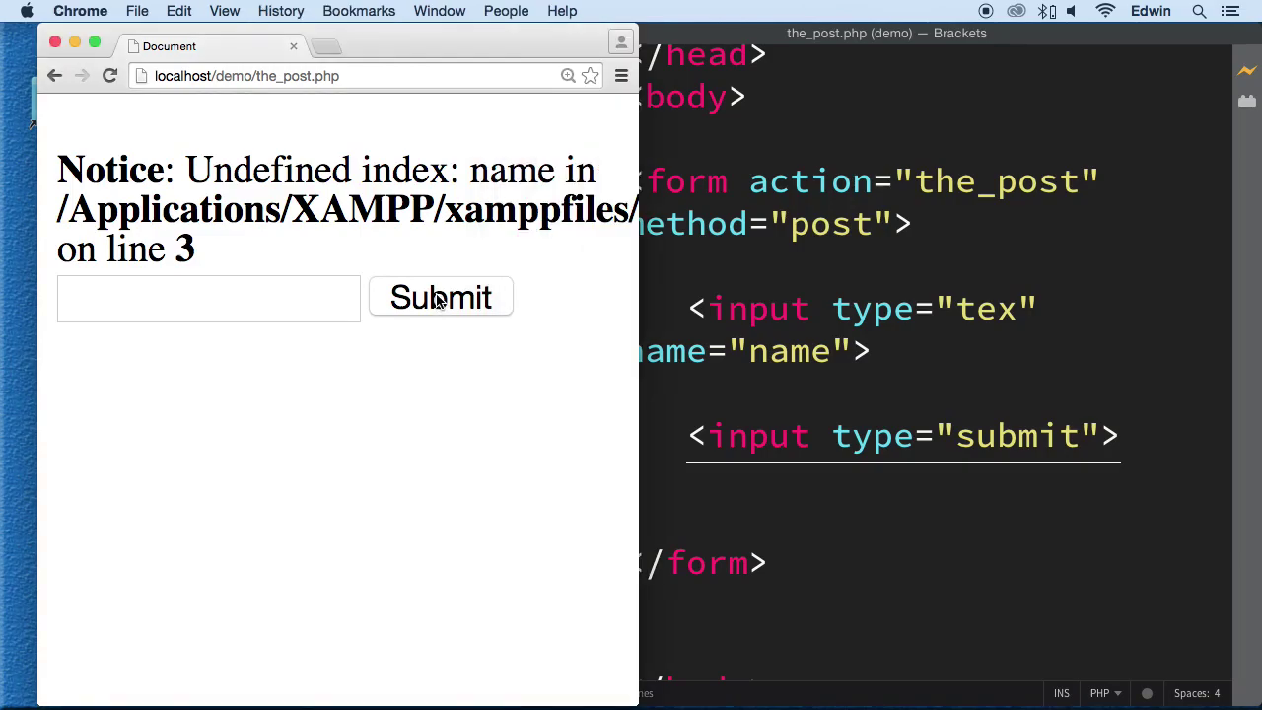
{"action": "left_click", "coordinate": [396, 76]}
{"action": "key", "text": "Return"}
{"action": "left_click_drag", "start_coordinate": [631, 274], "coordinate": [513, 259]}
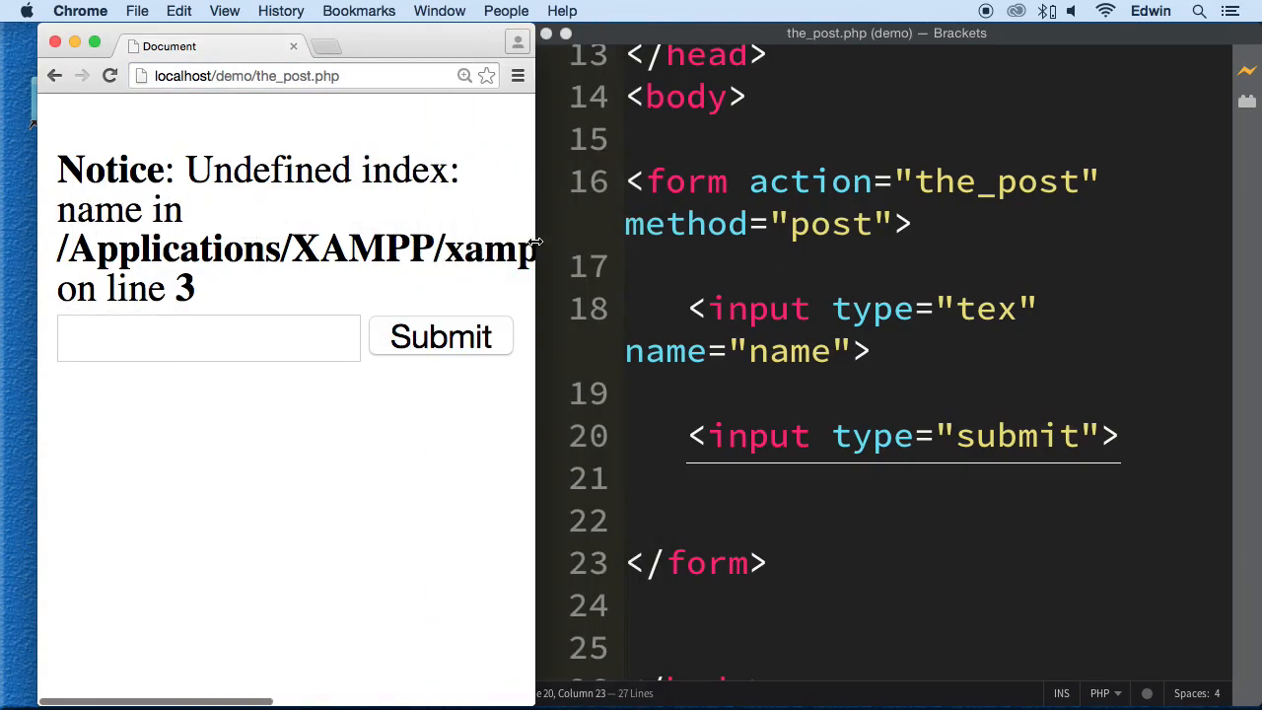
{"action": "left_click", "coordinate": [658, 258]}
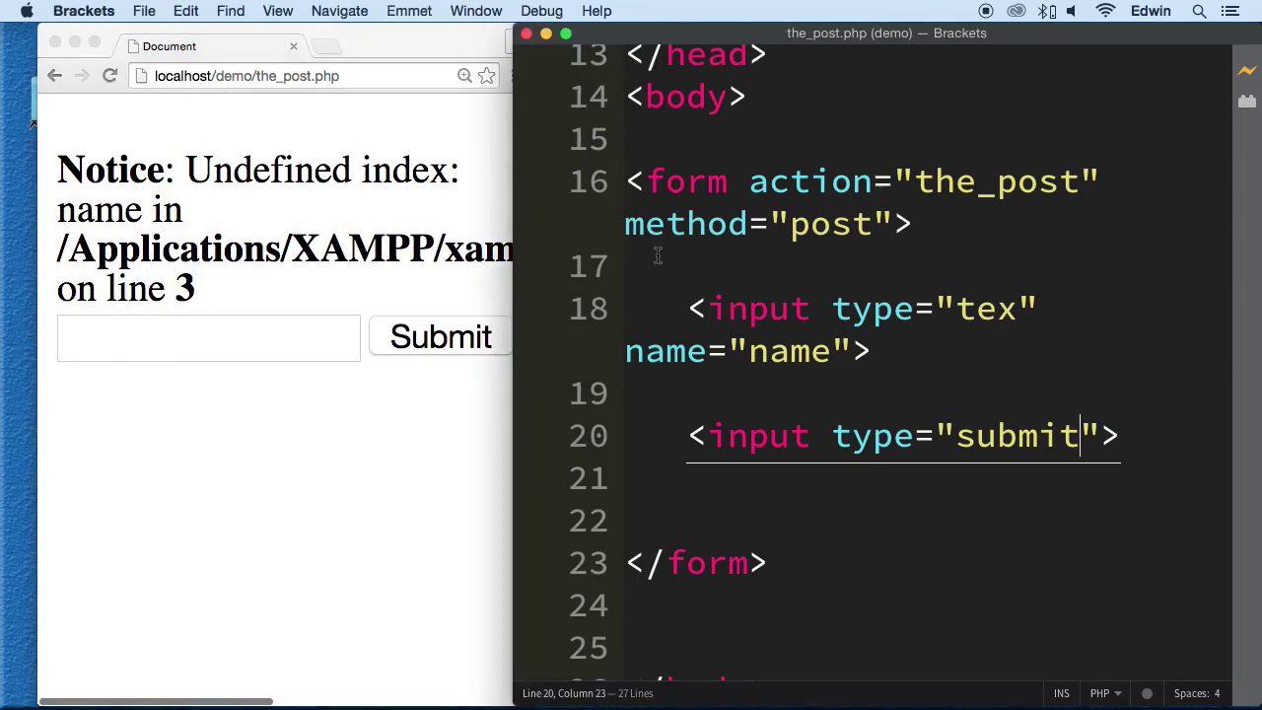
{"action": "left_click", "coordinate": [206, 338]}
{"action": "type", "text": "dsfgdsfgs"}
{"action": "left_click", "coordinate": [437, 340]}
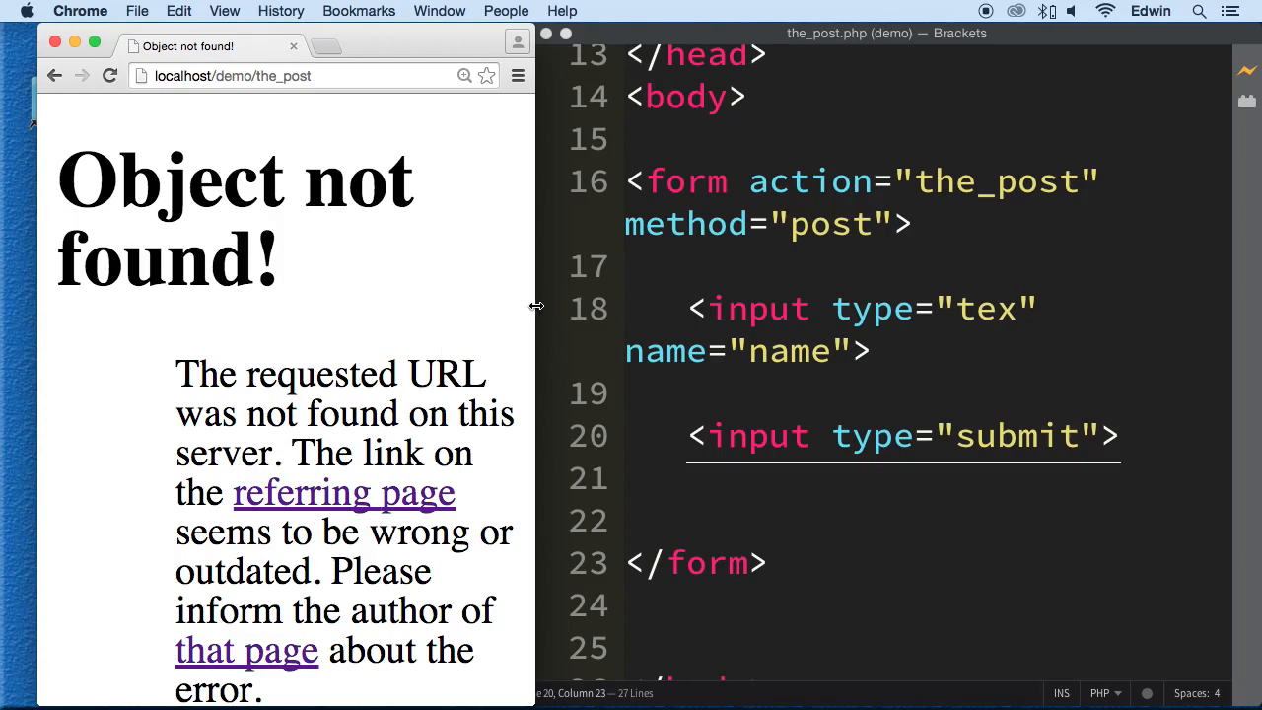
{"action": "mouse_move", "coordinate": [536, 313]}
{"action": "left_mouse_down"}
{"action": "mouse_move", "coordinate": [1033, 309]}
{"action": "mouse_move", "coordinate": [431, 295]}
{"action": "left_mouse_up"}
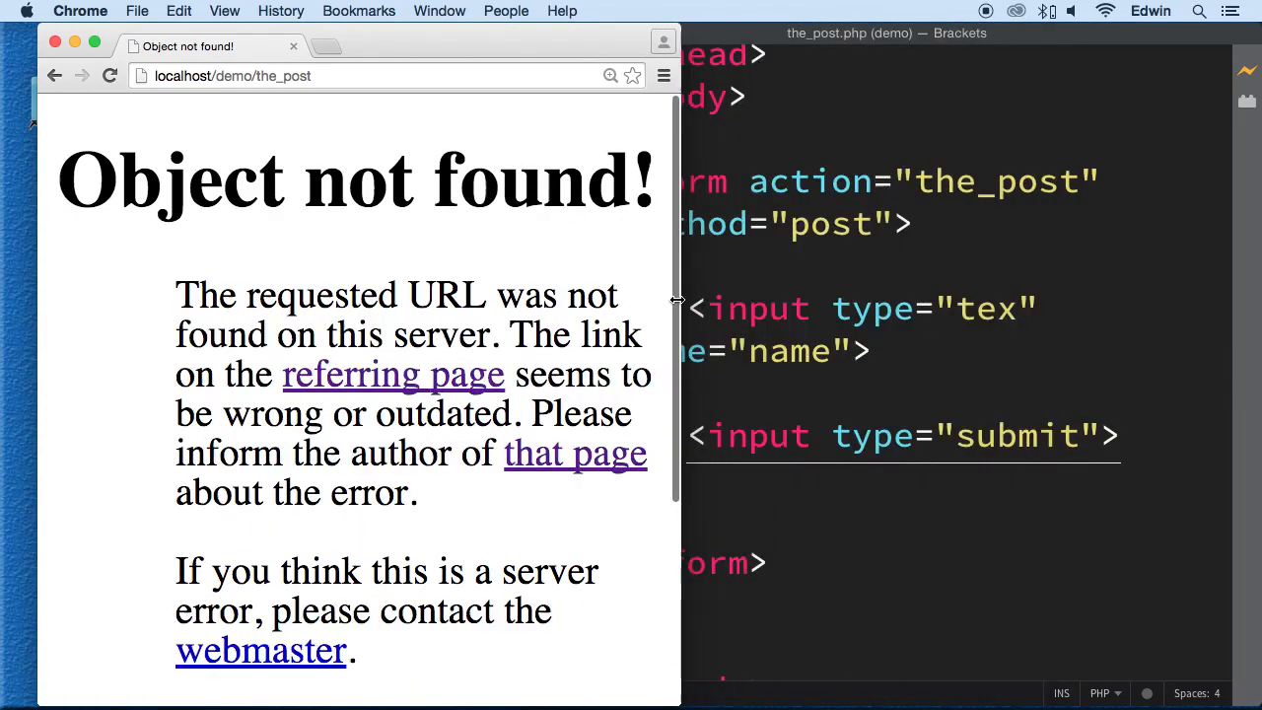
Change the form action to "the_post.php" in Brackets and save.
{"action": "left_click", "coordinate": [728, 296]}
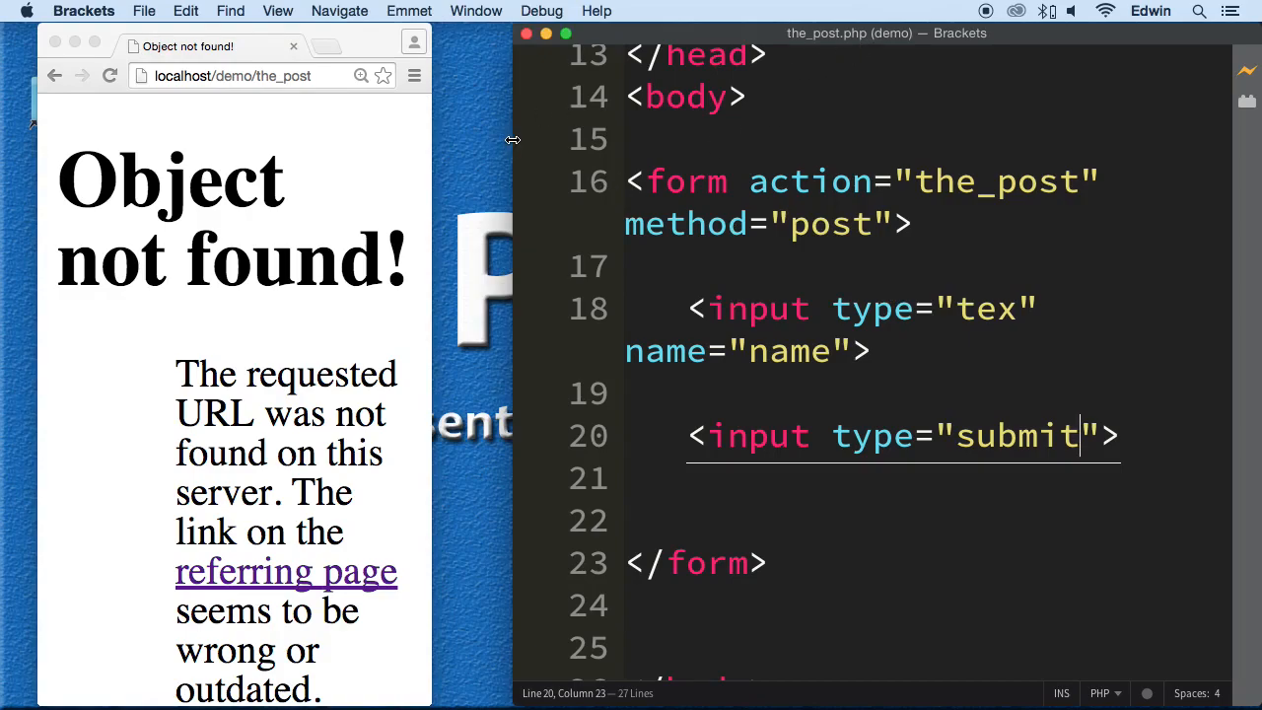
{"action": "left_click_drag", "start_coordinate": [511, 143], "coordinate": [18, 143]}
{"action": "left_click", "coordinate": [583, 183]}
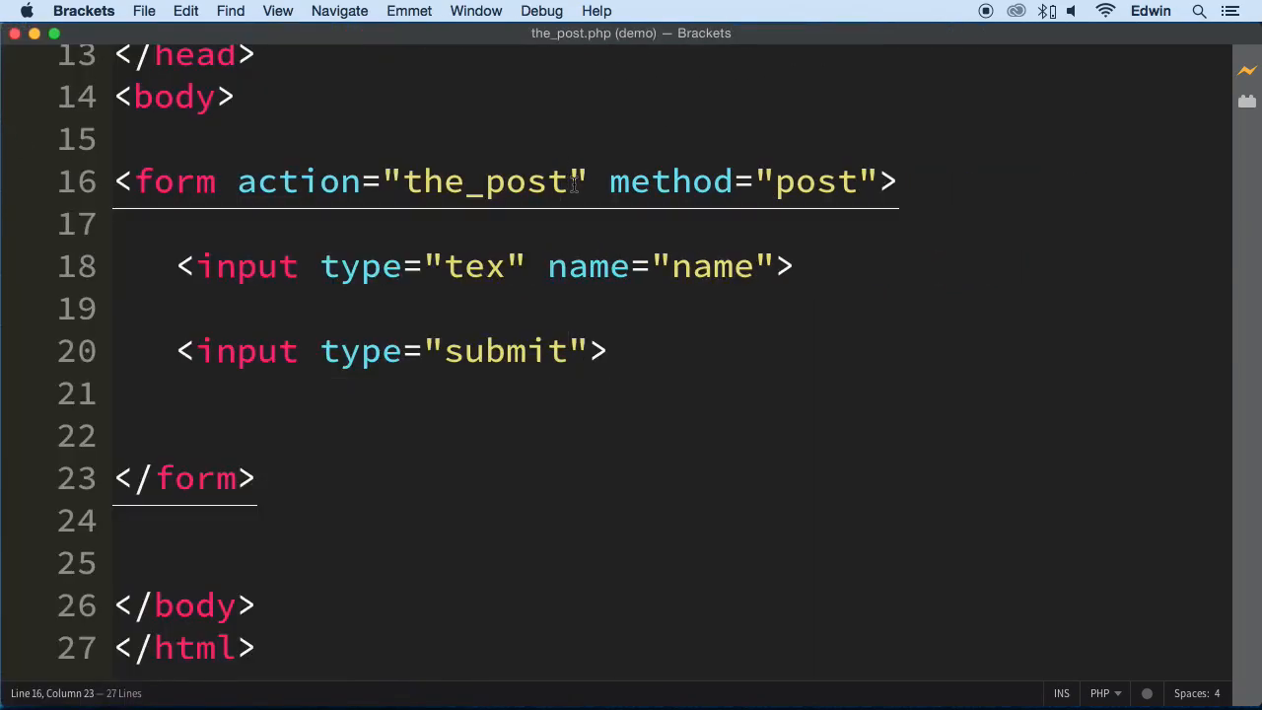
{"action": "type", "text": ".phpo"}
{"action": "key", "text": "BackSpace"}
{"action": "key", "text": "super+s"}
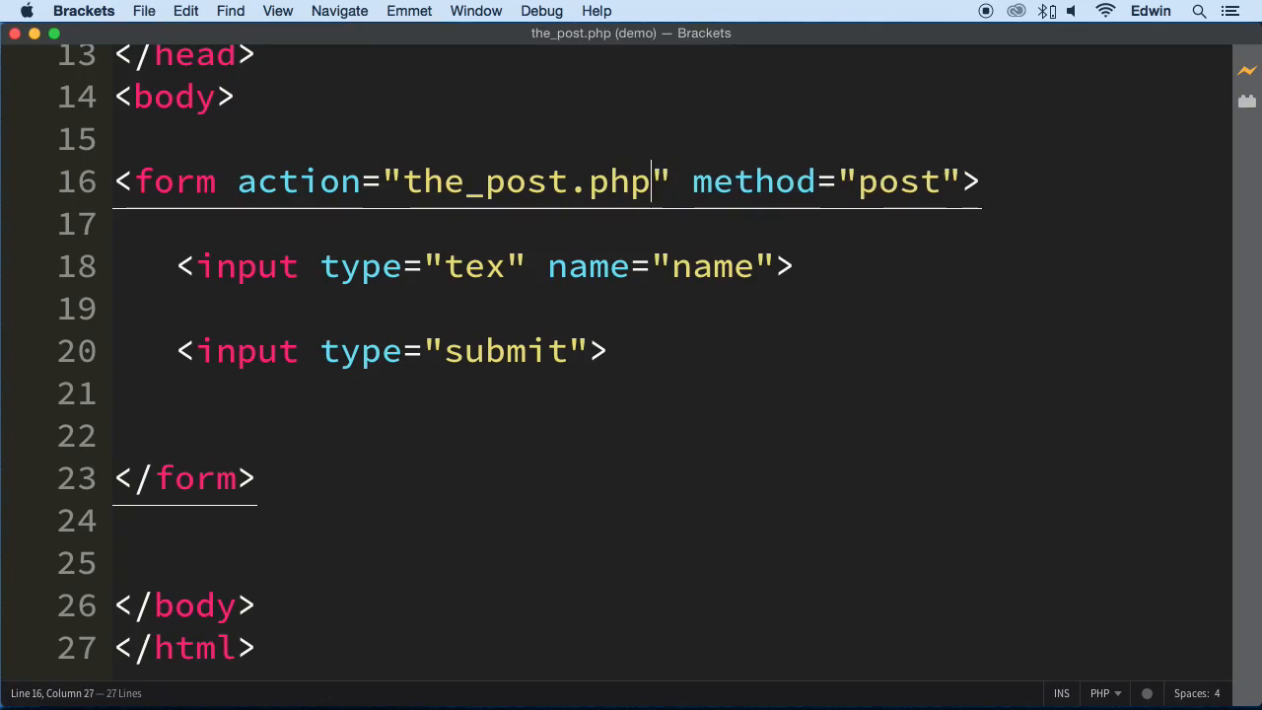
{"action": "left_click_drag", "start_coordinate": [3, 135], "coordinate": [621, 136]}
Reload with resubmission in Chrome, maximize it, and reload localhost/demo/the_post from the address bar (still 404).
{"action": "left_click", "coordinate": [92, 76]}
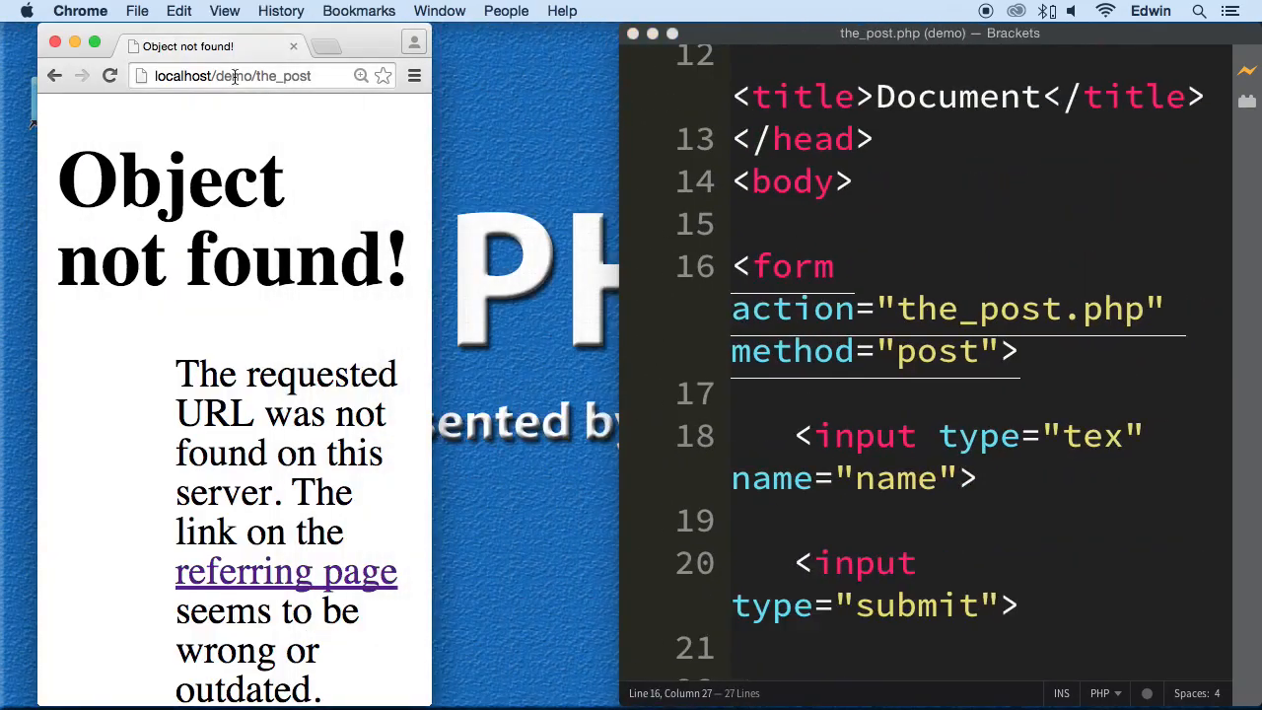
{"action": "left_click", "coordinate": [109, 76]}
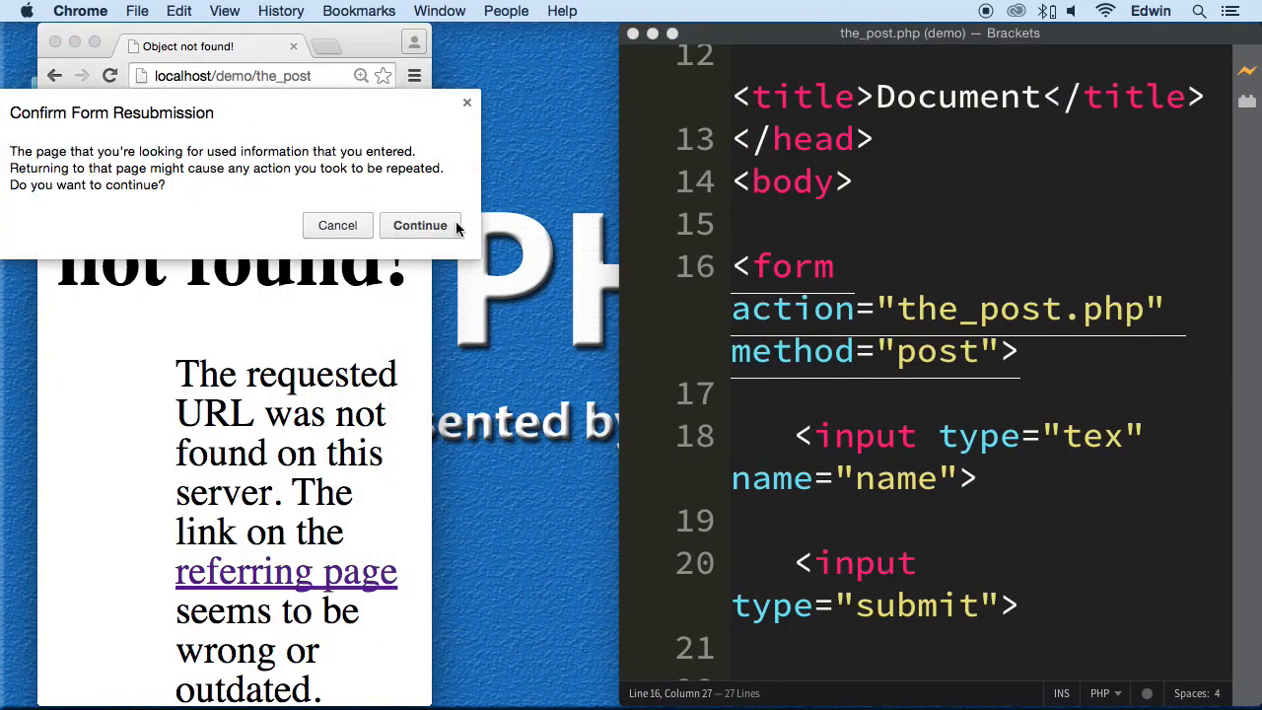
{"action": "left_click", "coordinate": [422, 215]}
{"action": "left_click_drag", "start_coordinate": [431, 226], "coordinate": [1260, 212]}
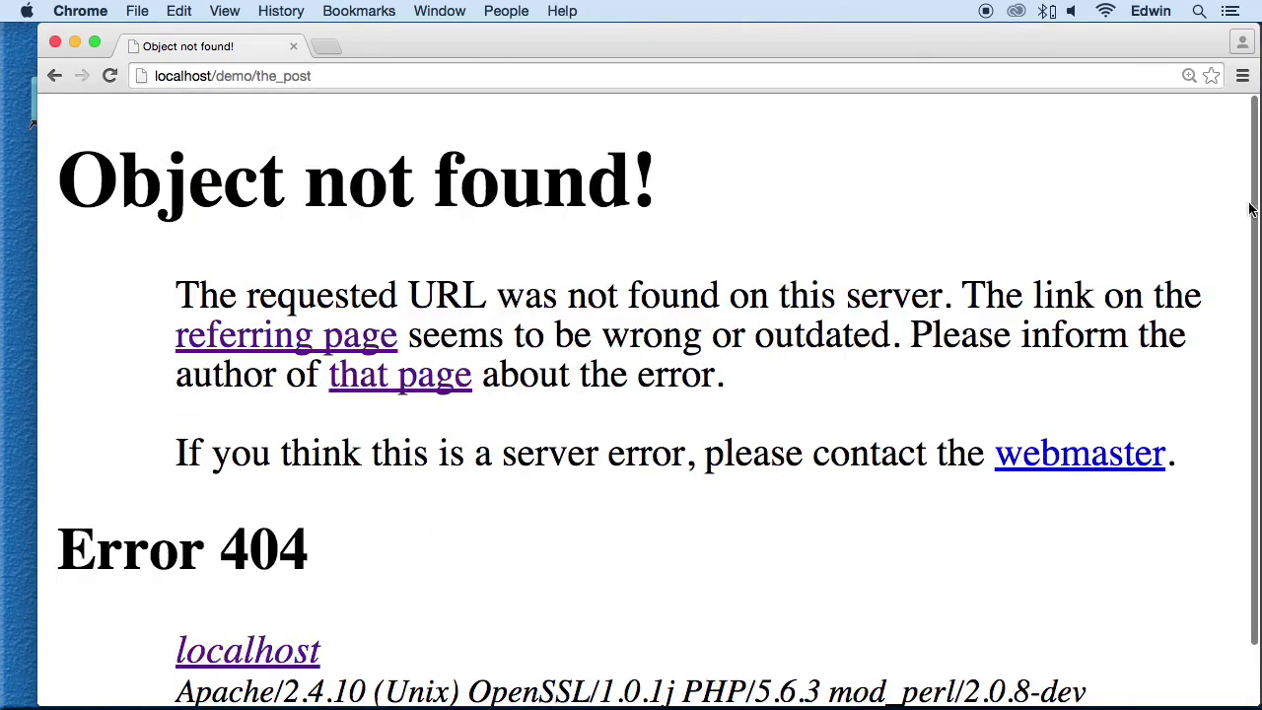
{"action": "left_click", "coordinate": [459, 75]}
{"action": "key", "text": "Return"}
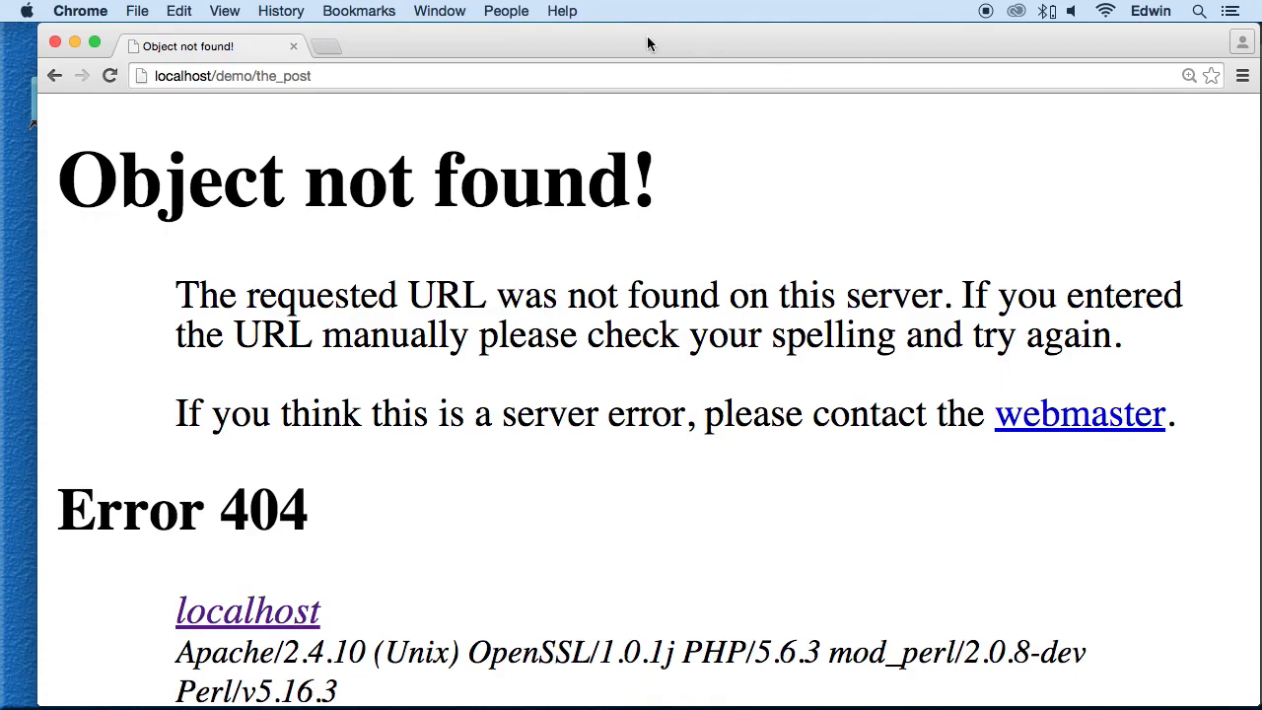
Load localhost/demo/the_post.php and highlight the Undefined index: name notice.
{"action": "left_click", "coordinate": [616, 76]}
{"action": "type", "text": ".ph"}
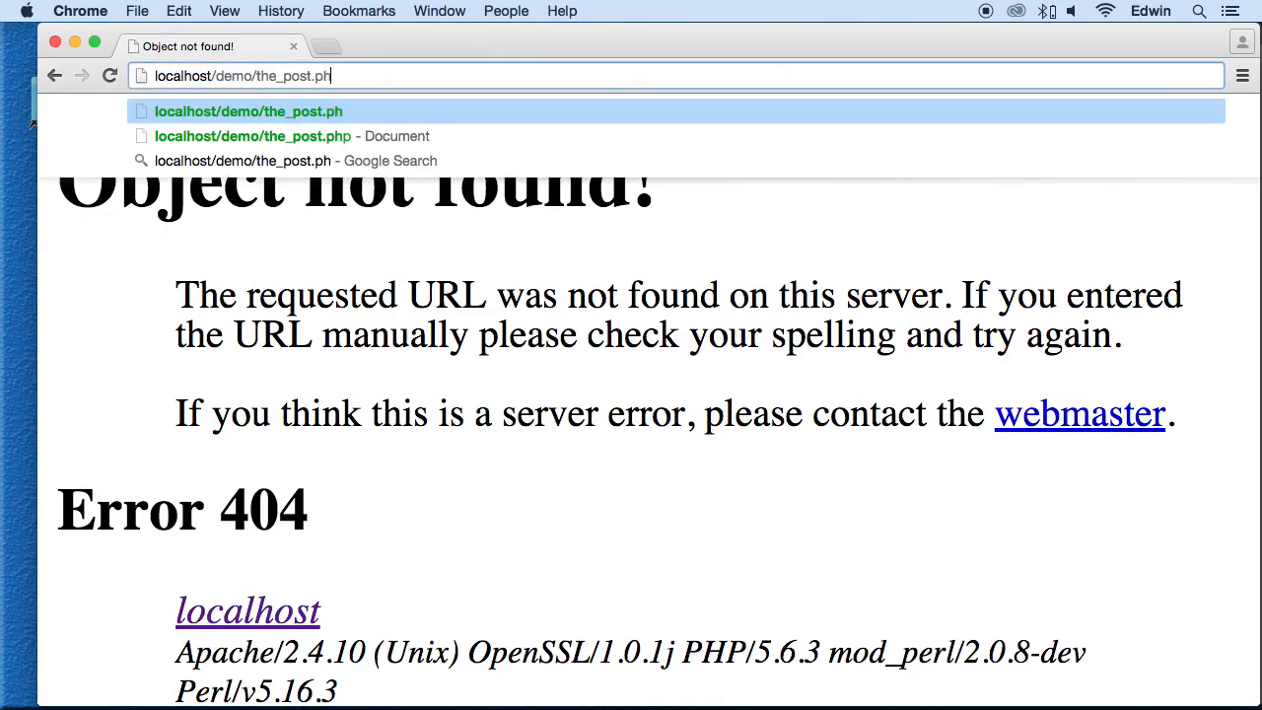
{"action": "type", "text": "p"}
{"action": "key", "text": "Return"}
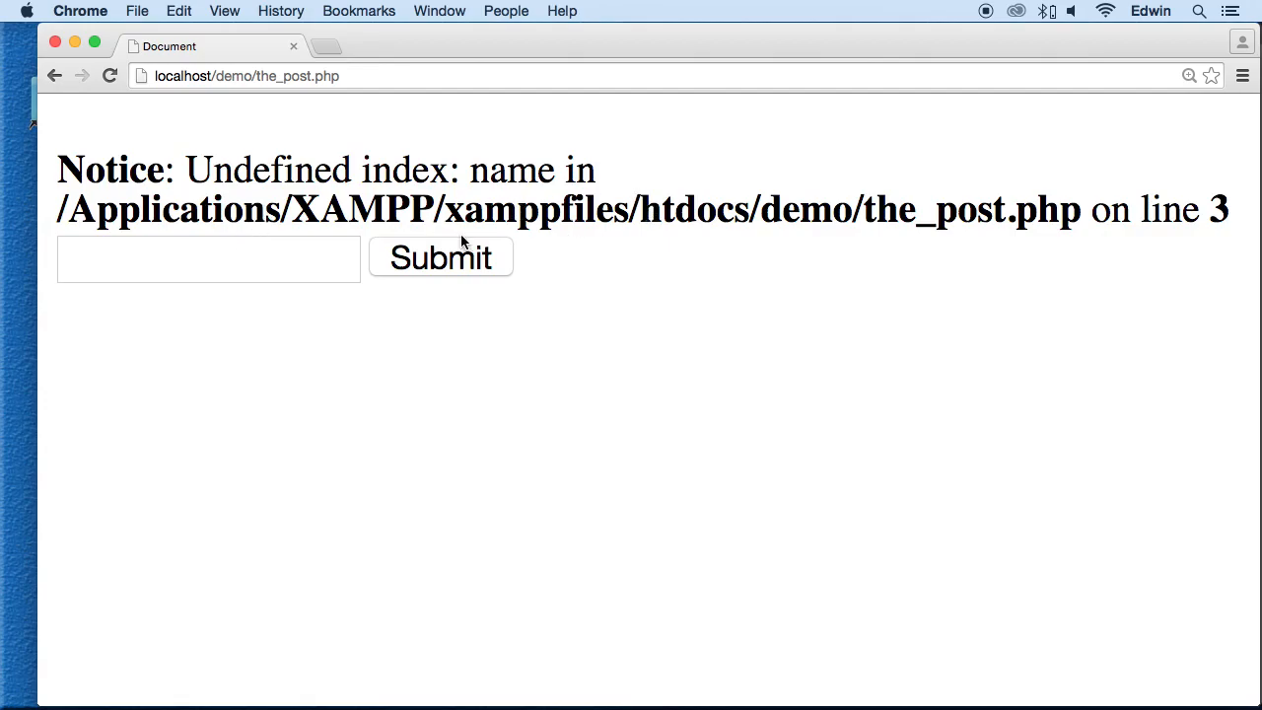
{"action": "left_click", "coordinate": [454, 75]}
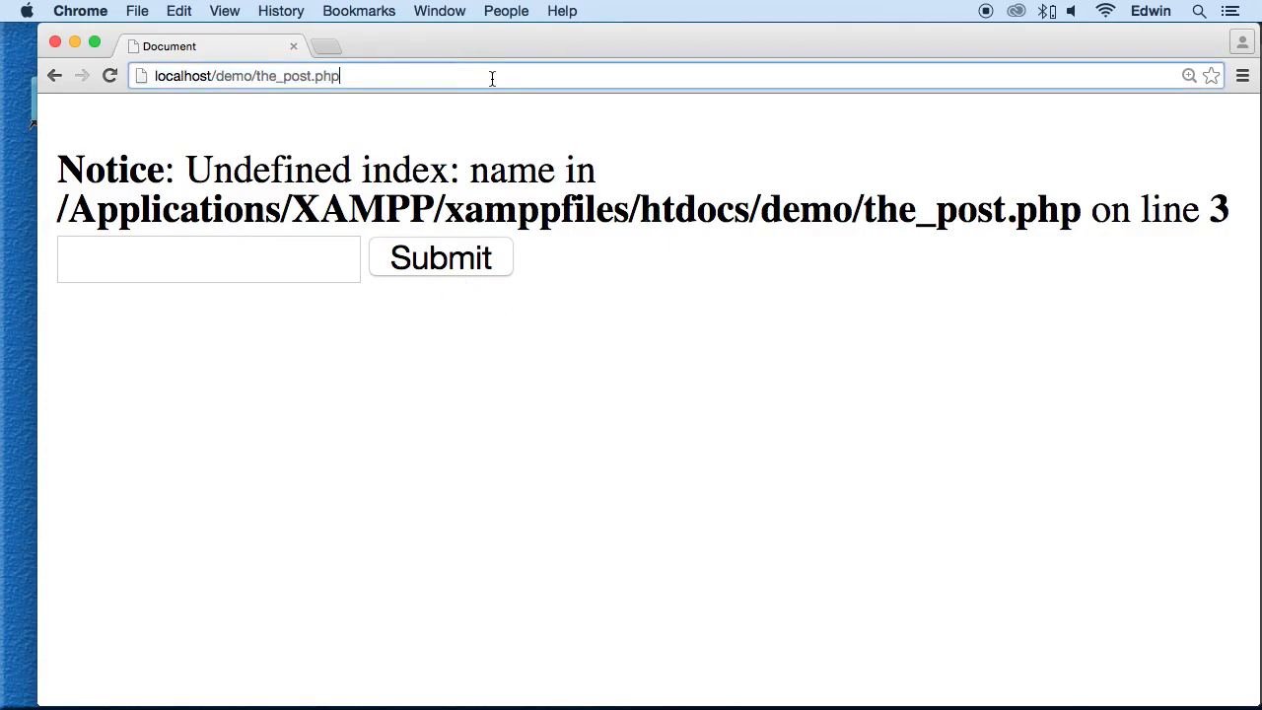
{"action": "key", "text": "Return"}
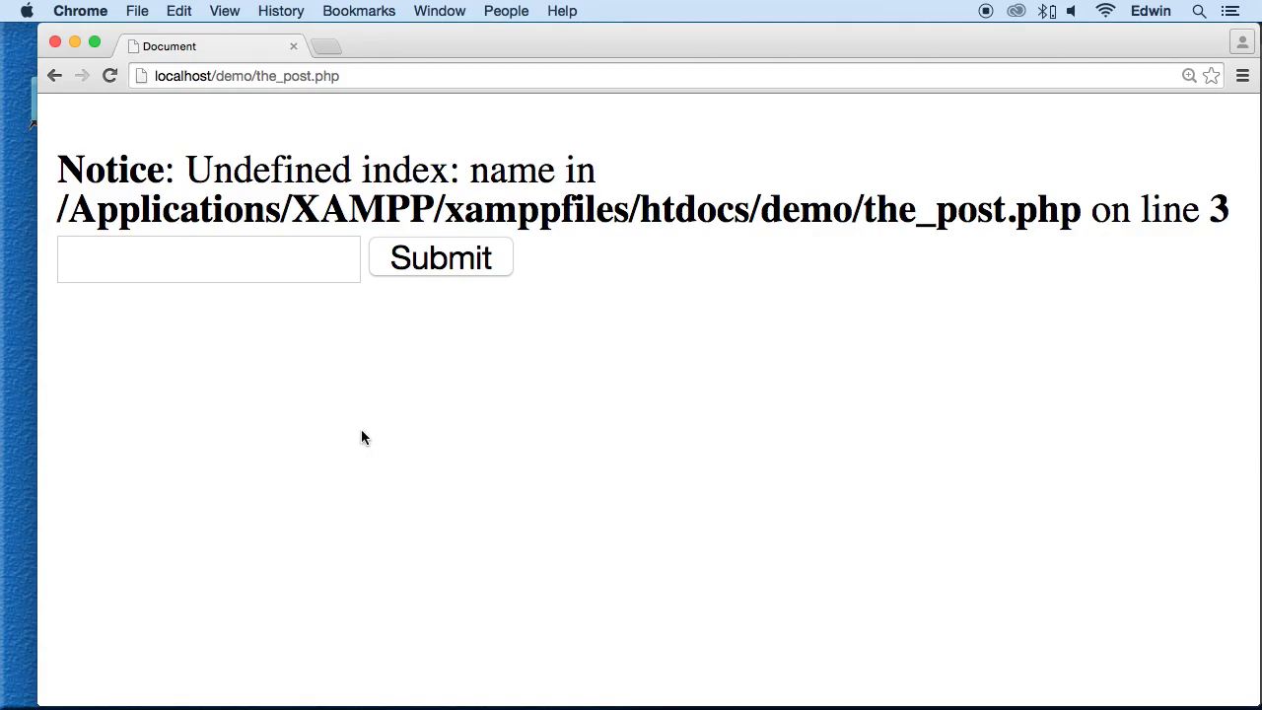
{"action": "left_click_drag", "start_coordinate": [185, 170], "coordinate": [1249, 230]}
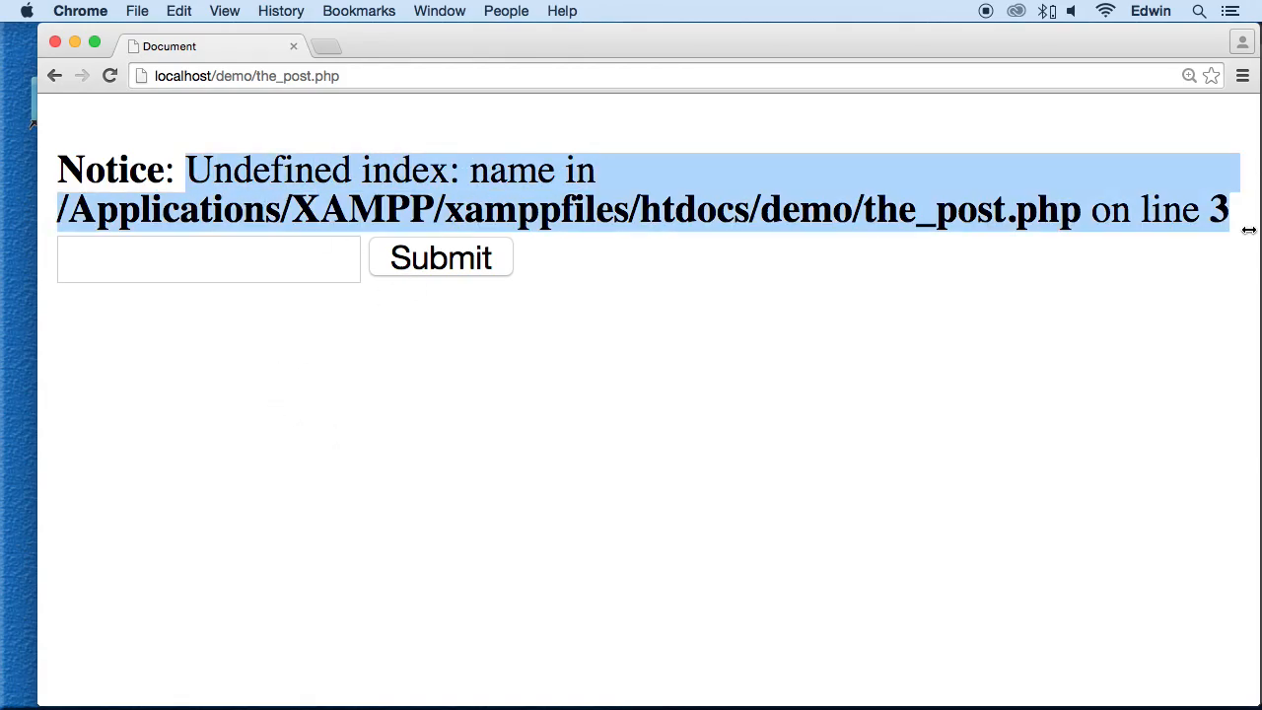
{"action": "left_click", "coordinate": [694, 310]}
Submit test text, see it echoed back, then reload the_post.php without posted data.
{"action": "left_click", "coordinate": [277, 257]}
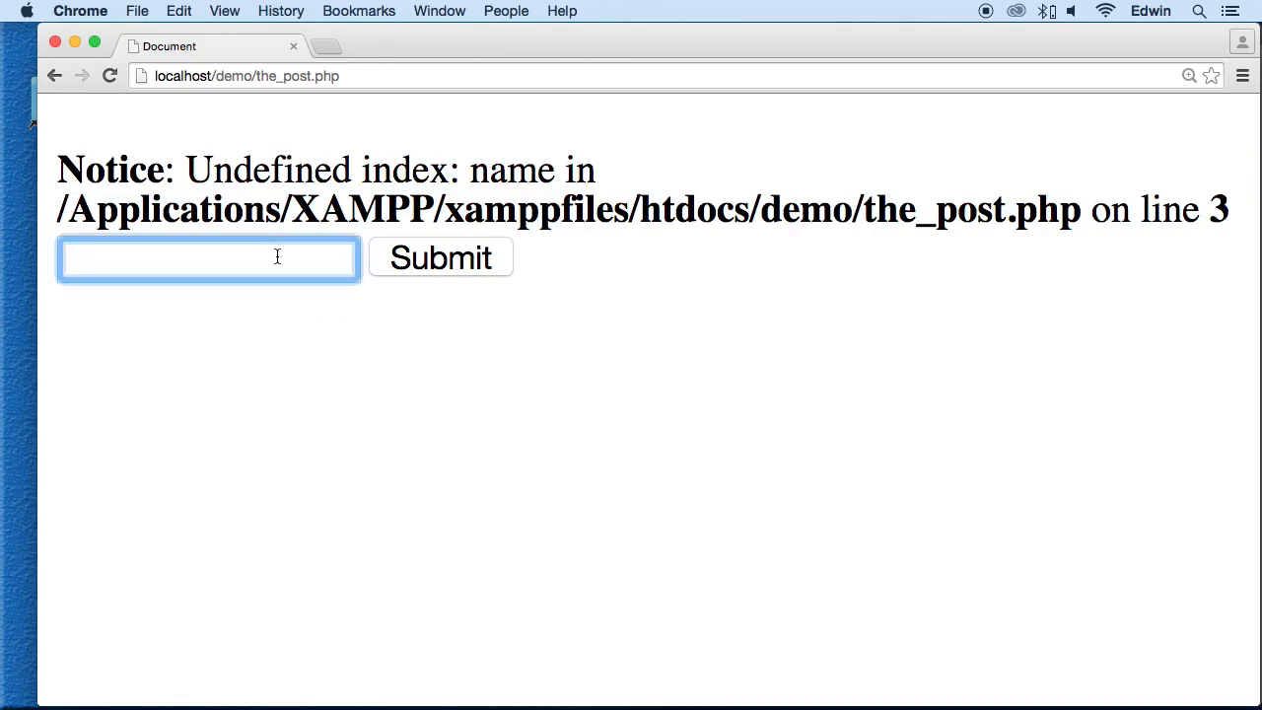
{"action": "type", "text": "sdsfsdf"}
{"action": "left_click", "coordinate": [441, 257]}
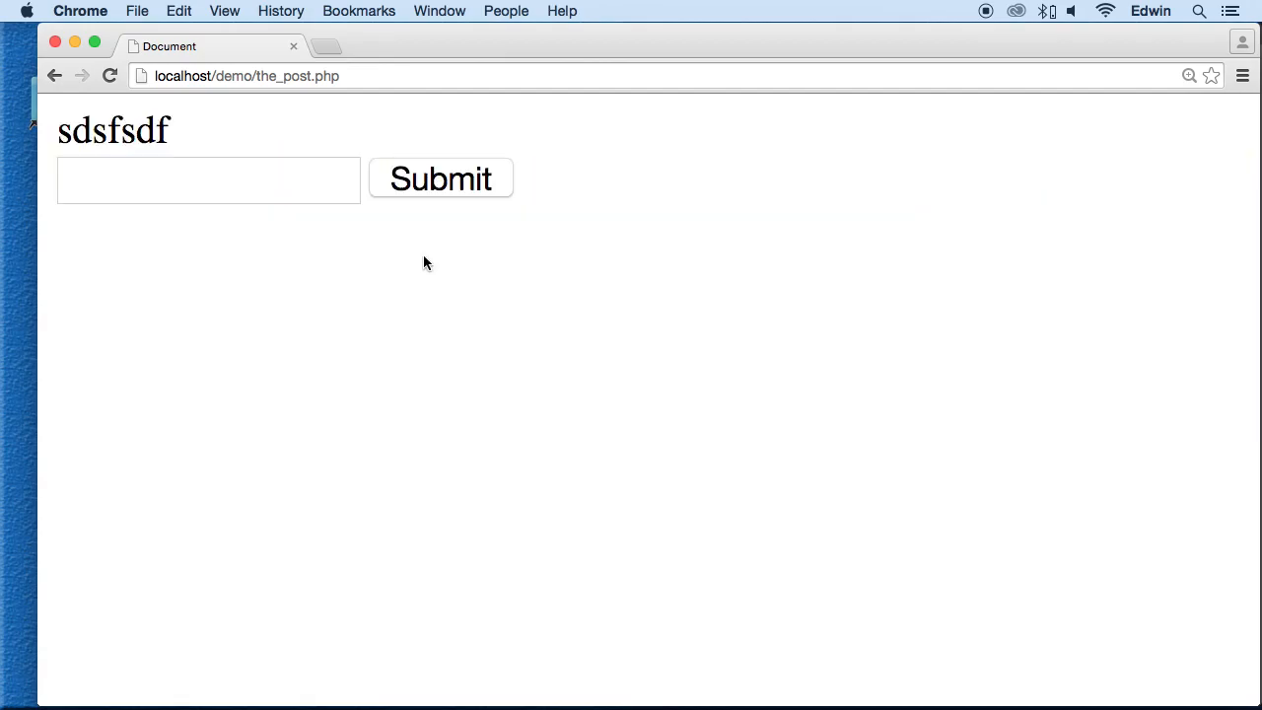
{"action": "left_click_drag", "start_coordinate": [239, 136], "coordinate": [29, 138]}
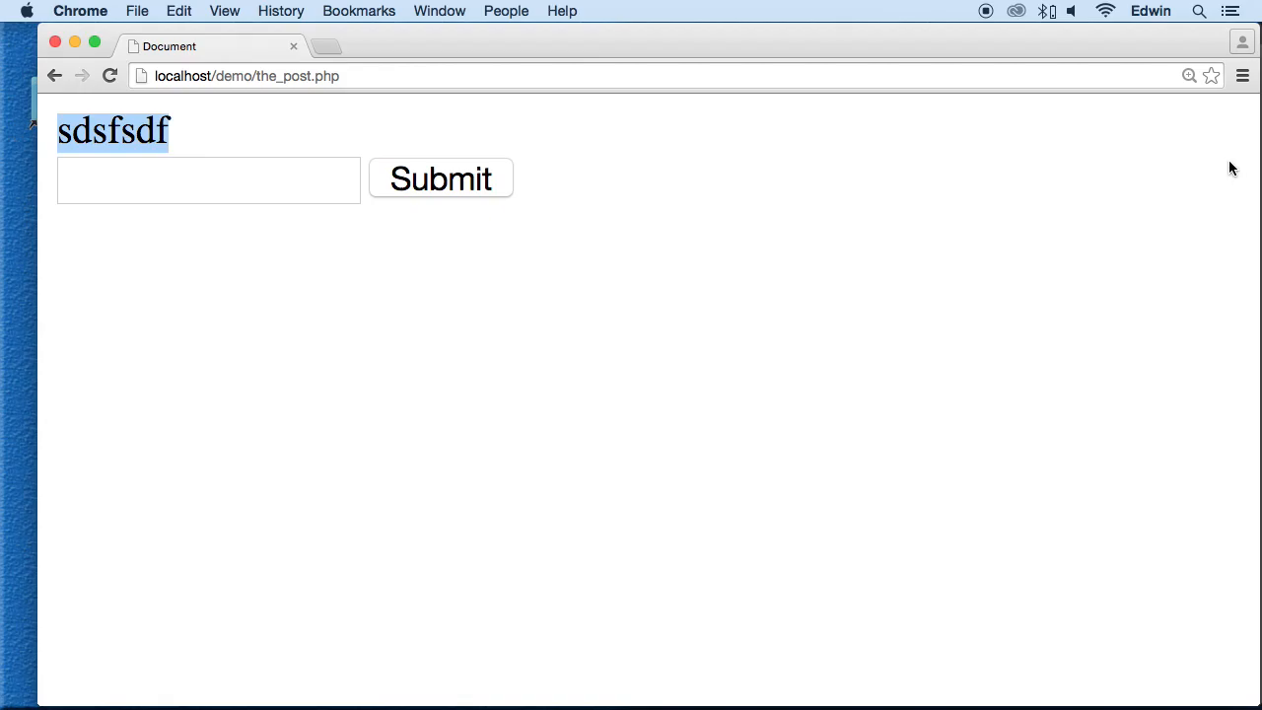
{"action": "left_click", "coordinate": [567, 76]}
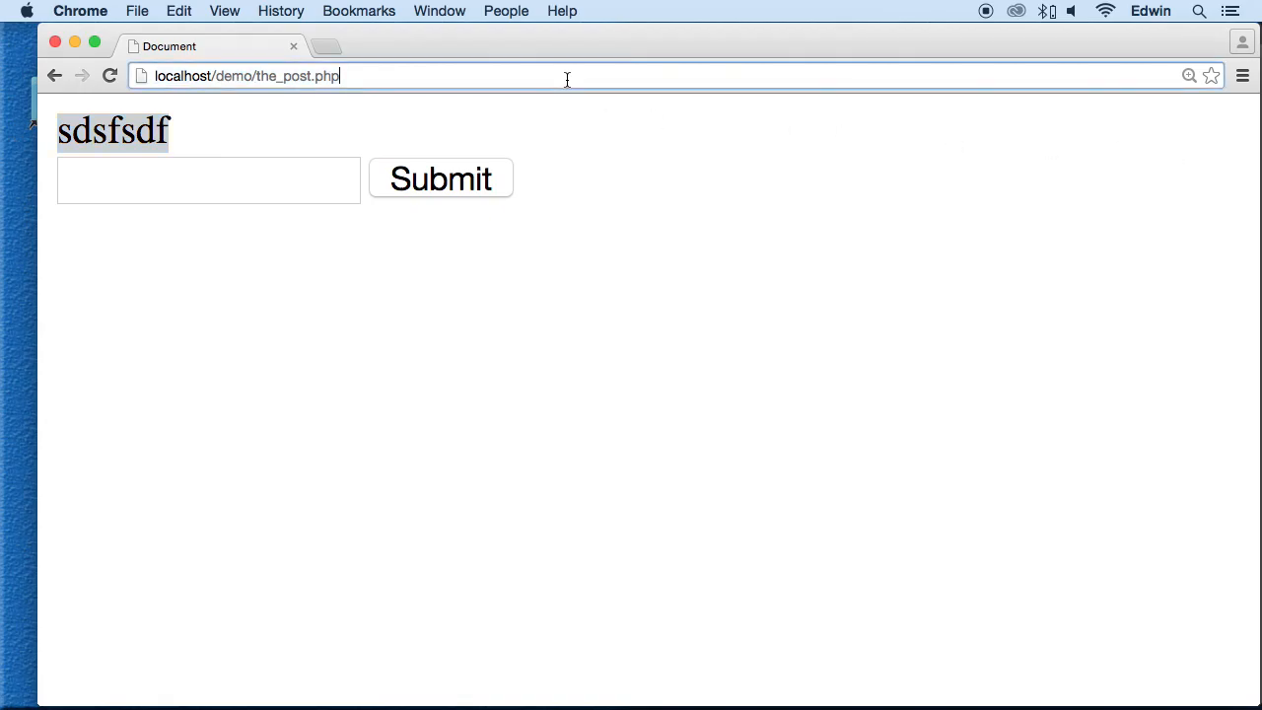
{"action": "key", "text": "Return"}
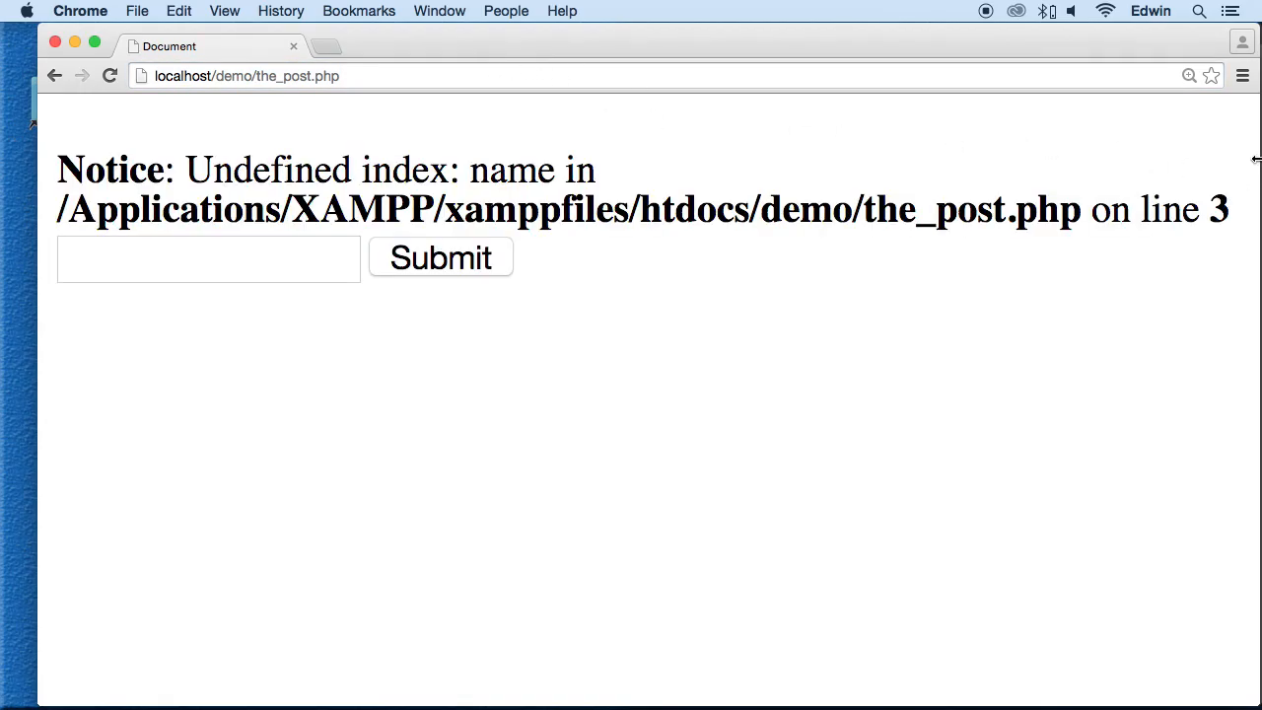
{"action": "left_click_drag", "start_coordinate": [1258, 160], "coordinate": [592, 158]}
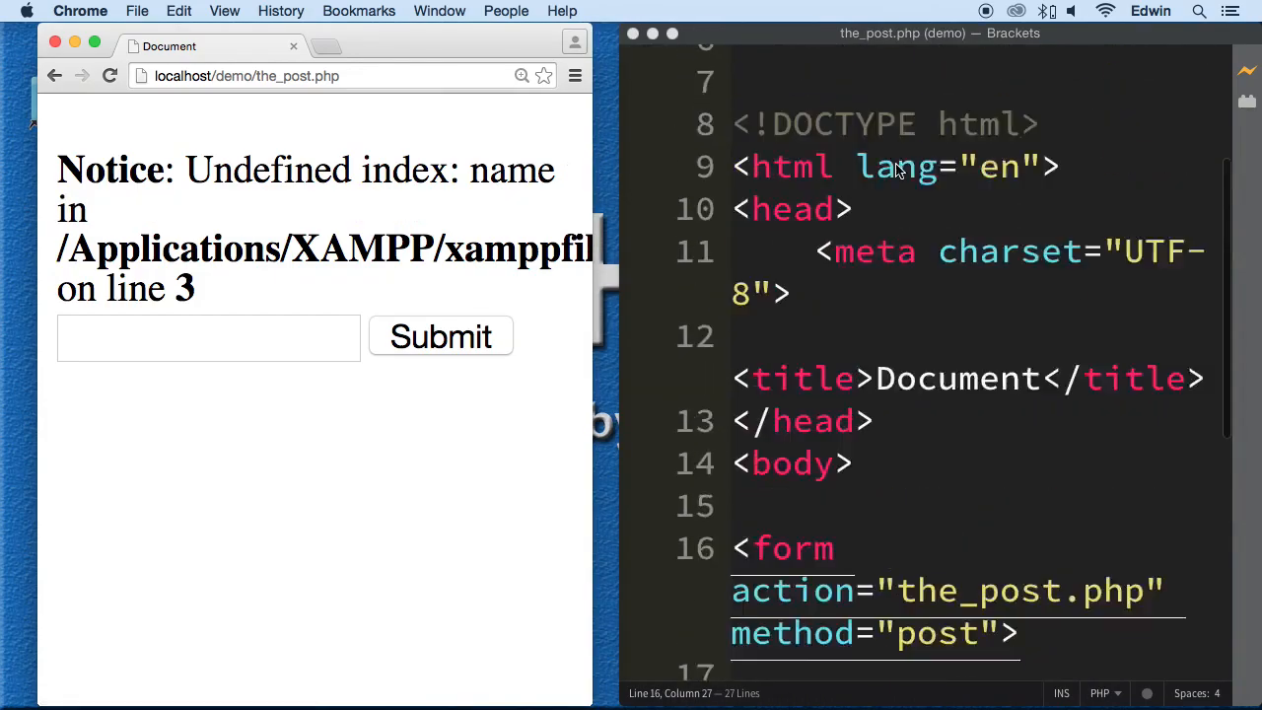
{"action": "scroll", "coordinate": [868, 188], "scroll_direction": "up", "scroll_amount": 10}
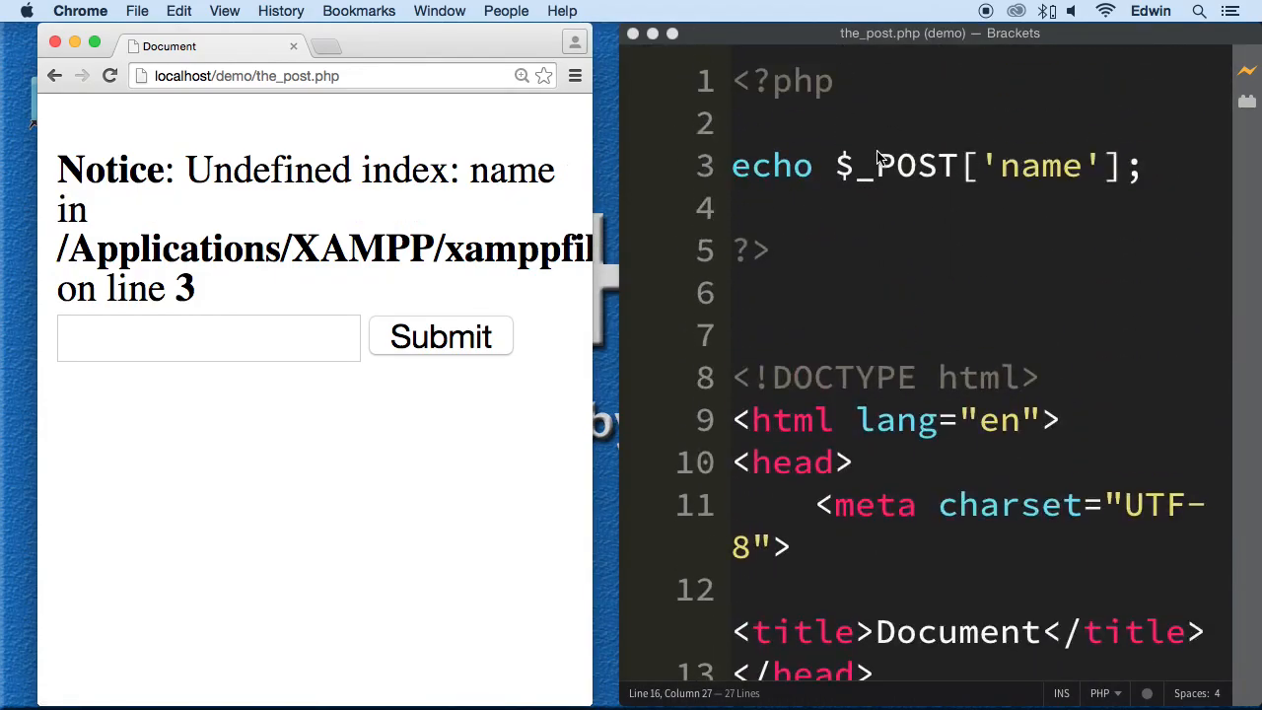
{"action": "left_click_drag", "start_coordinate": [175, 170], "coordinate": [566, 308]}
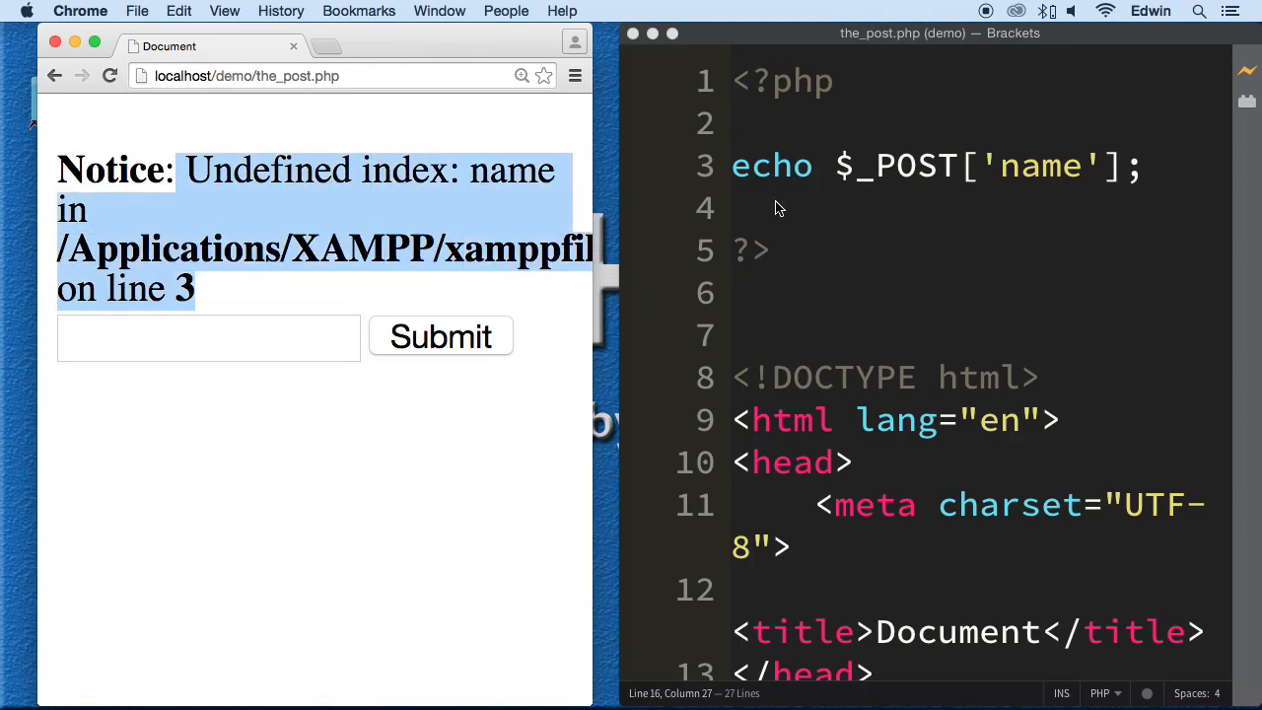
{"action": "left_click_drag", "start_coordinate": [749, 170], "coordinate": [1141, 169]}
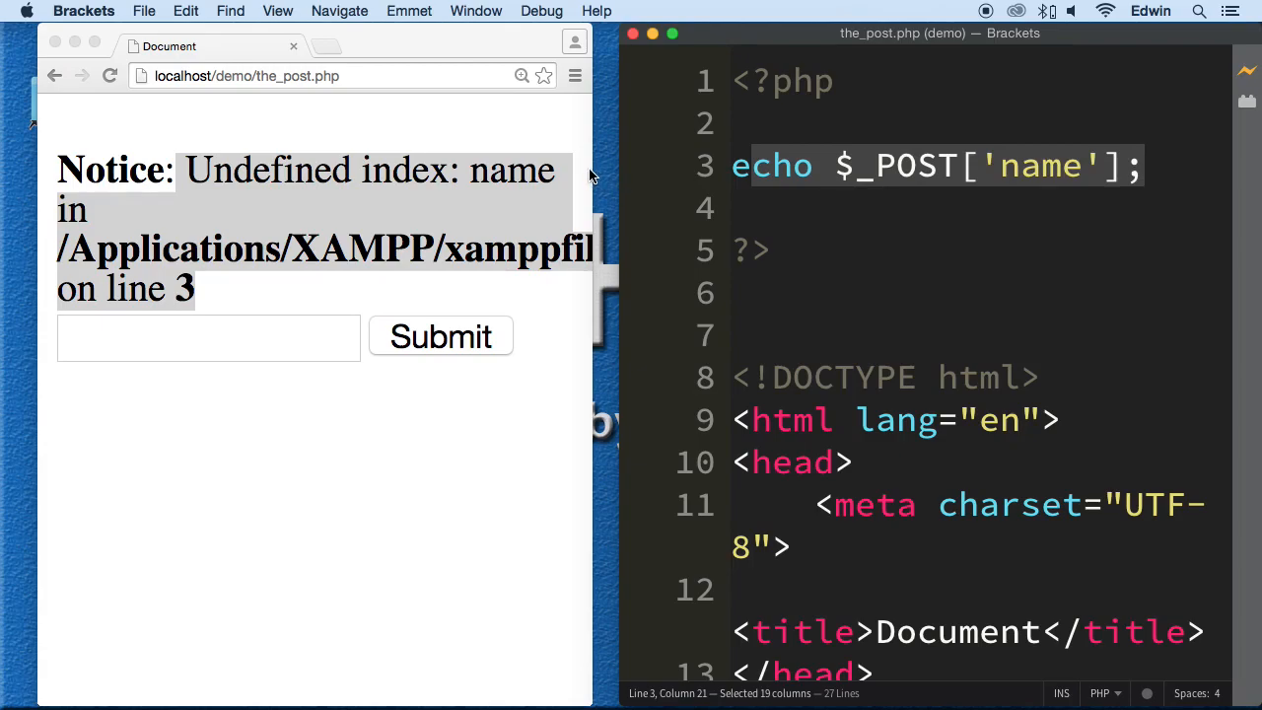
Widen Chrome to full width and highlight the Undefined index notice text.
{"action": "left_click_drag", "start_coordinate": [590, 175], "coordinate": [1261, 175]}
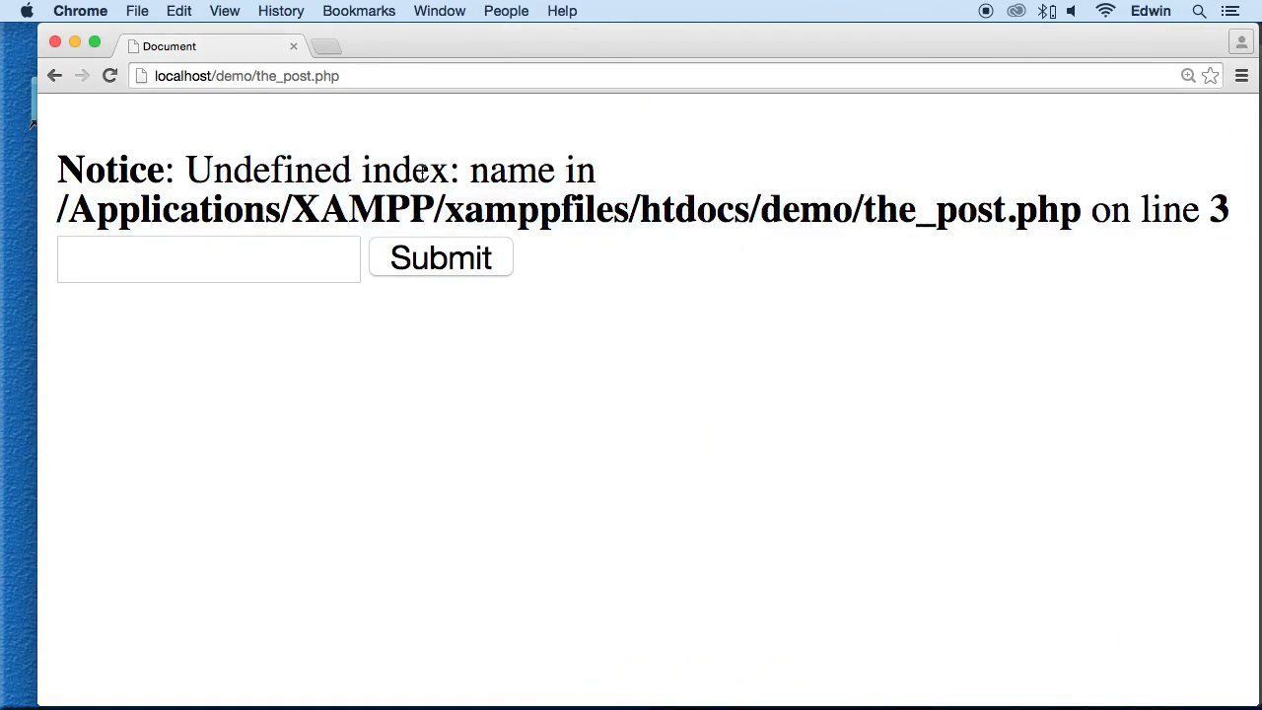
{"action": "double_click", "coordinate": [400, 169]}
{"action": "left_click", "coordinate": [580, 170]}
{"action": "left_click_drag", "start_coordinate": [209, 173], "coordinate": [596, 178]}
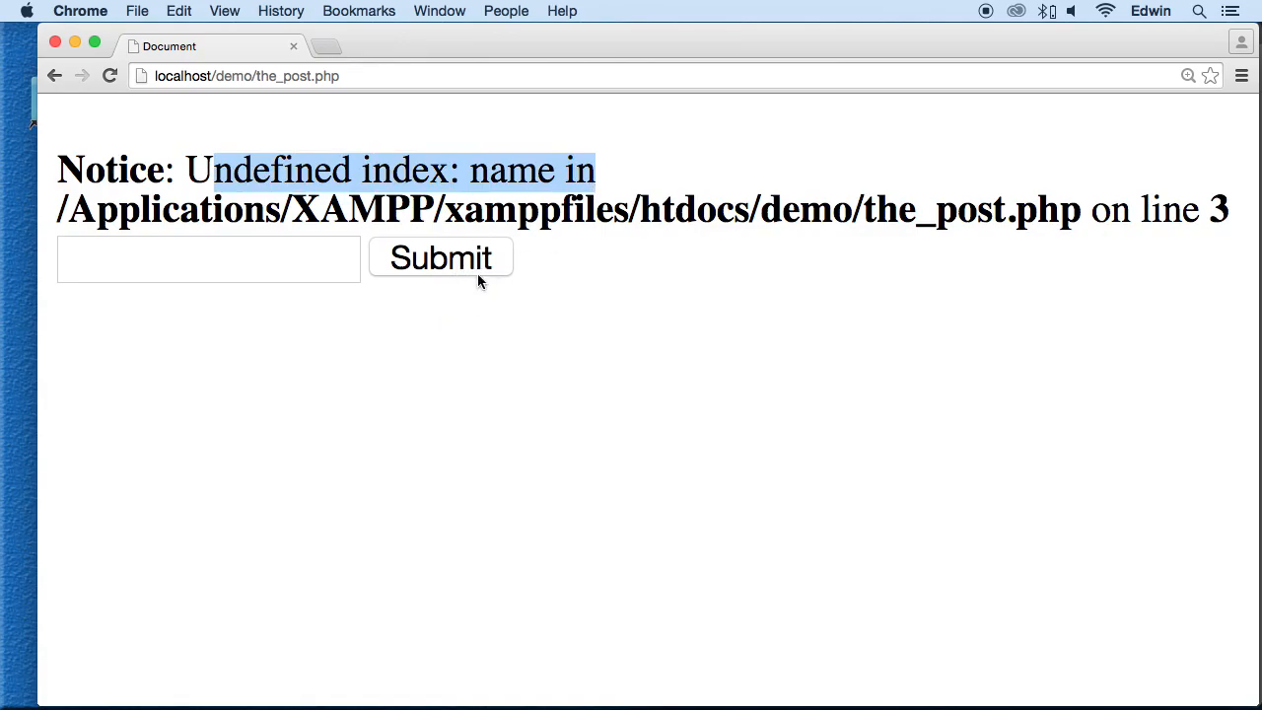
Submit 'dsfdsfs' in the name field so it echoes above the empty form, then narrow Chrome.
{"action": "left_click", "coordinate": [207, 258]}
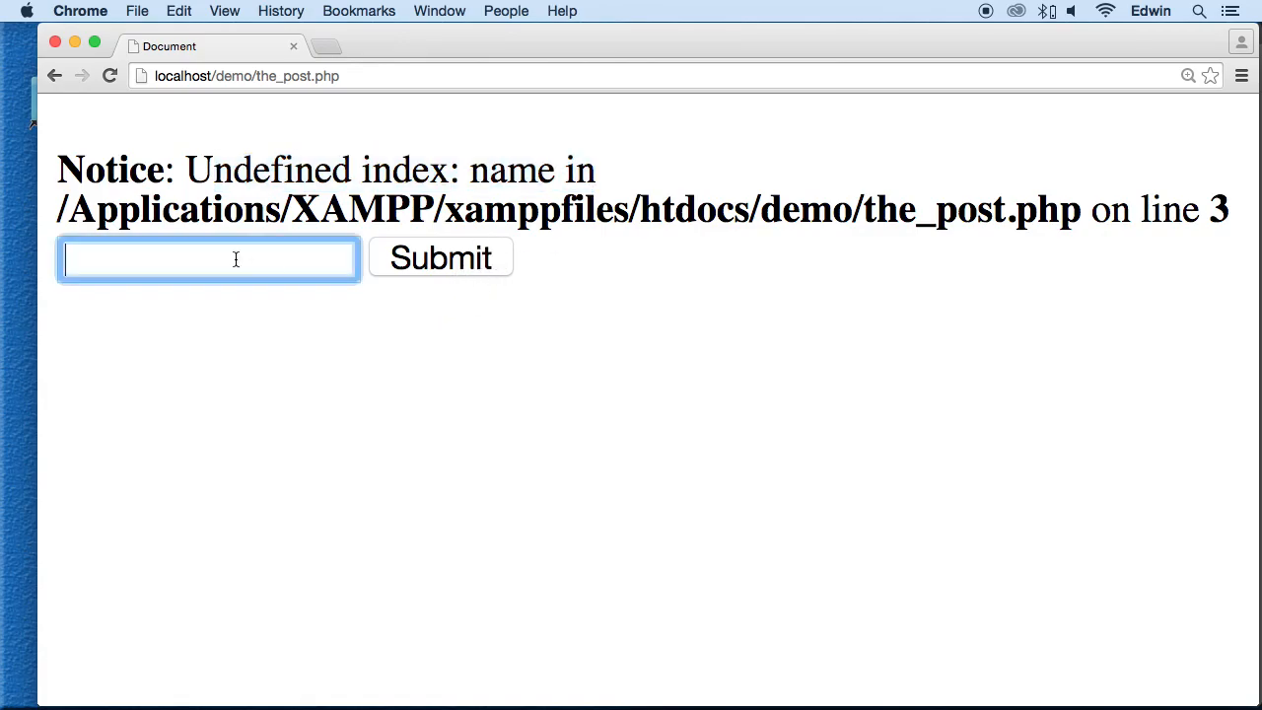
{"action": "type", "text": "dsfdsfs"}
{"action": "left_click", "coordinate": [440, 259]}
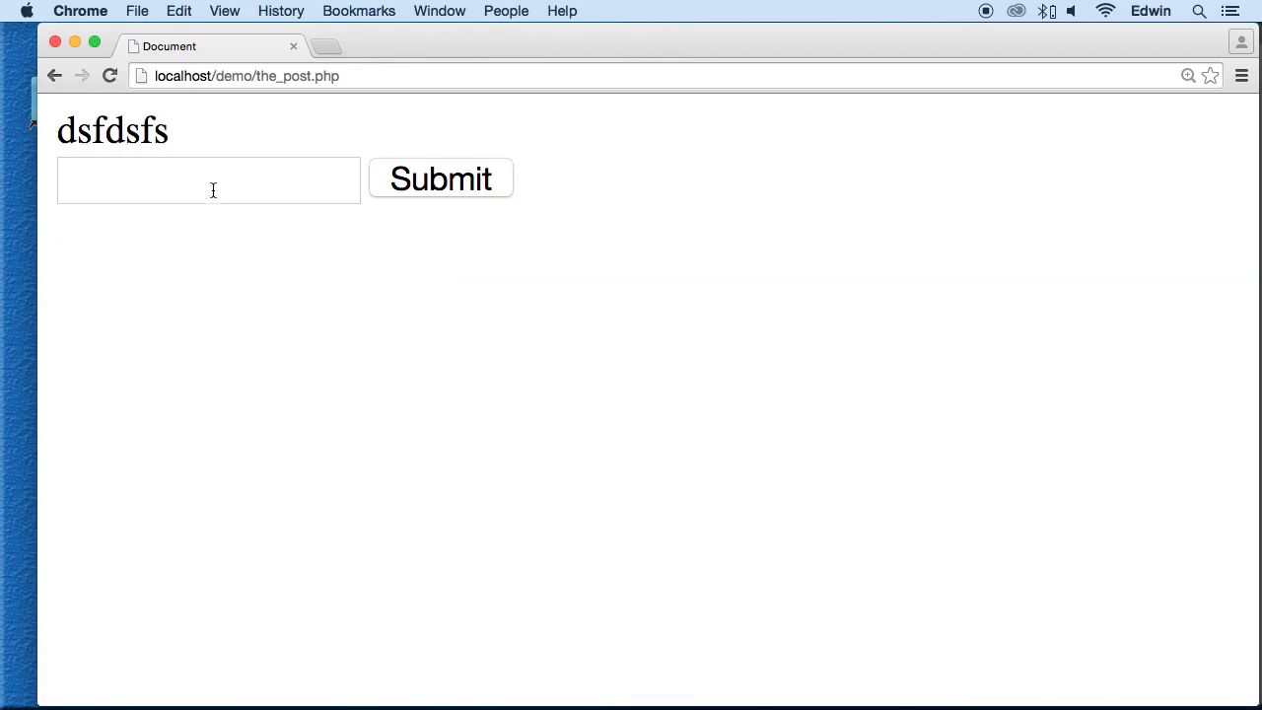
{"action": "left_click_drag", "start_coordinate": [219, 138], "coordinate": [46, 147]}
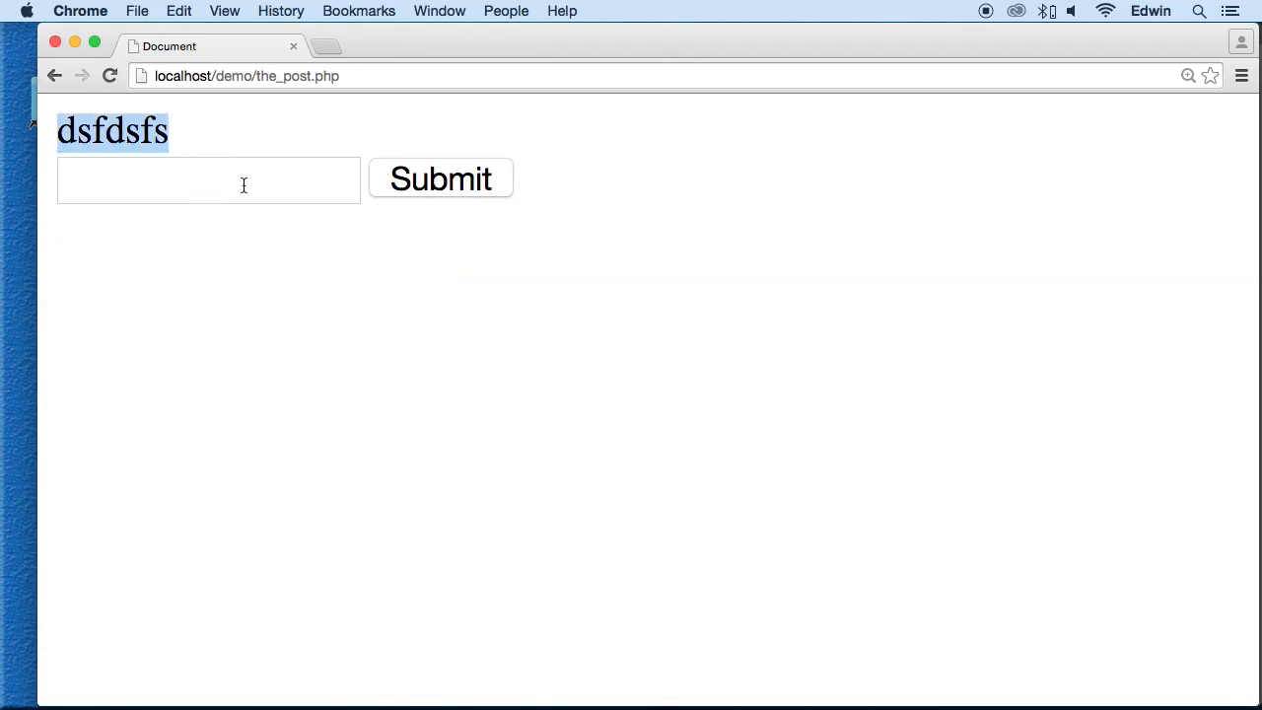
{"action": "left_click", "coordinate": [203, 179]}
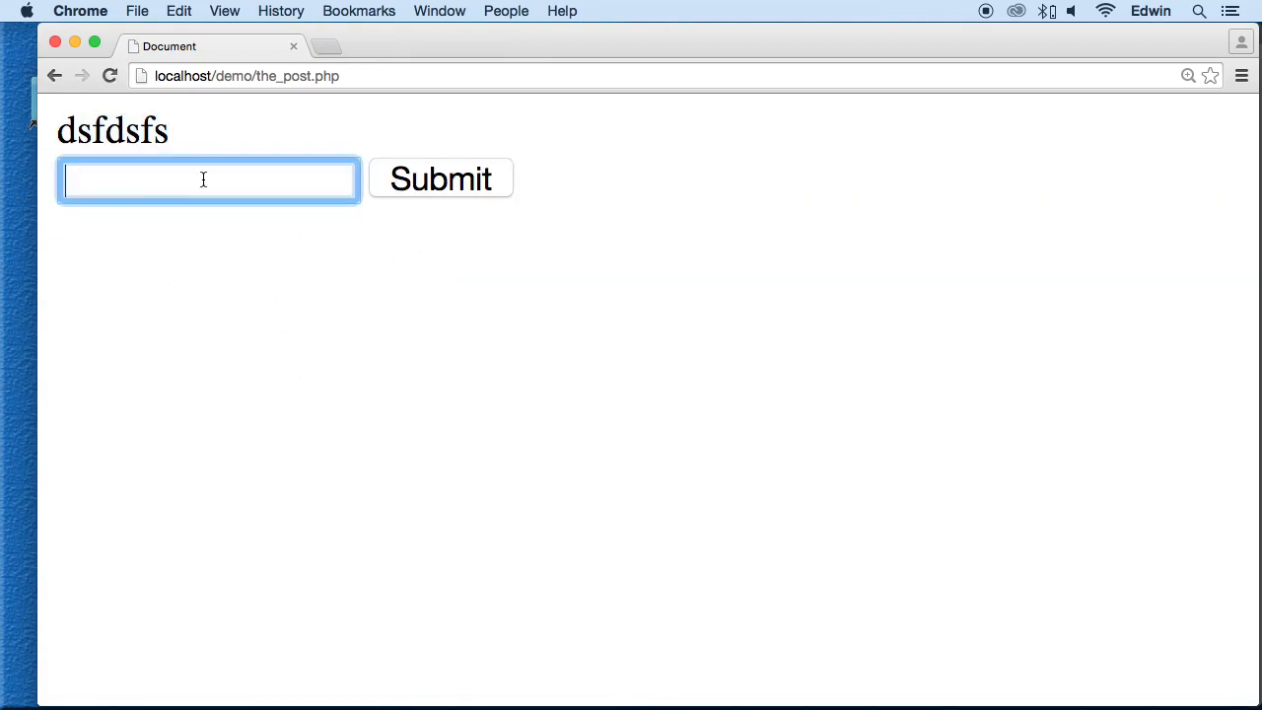
{"action": "left_click_drag", "start_coordinate": [1259, 194], "coordinate": [720, 191]}
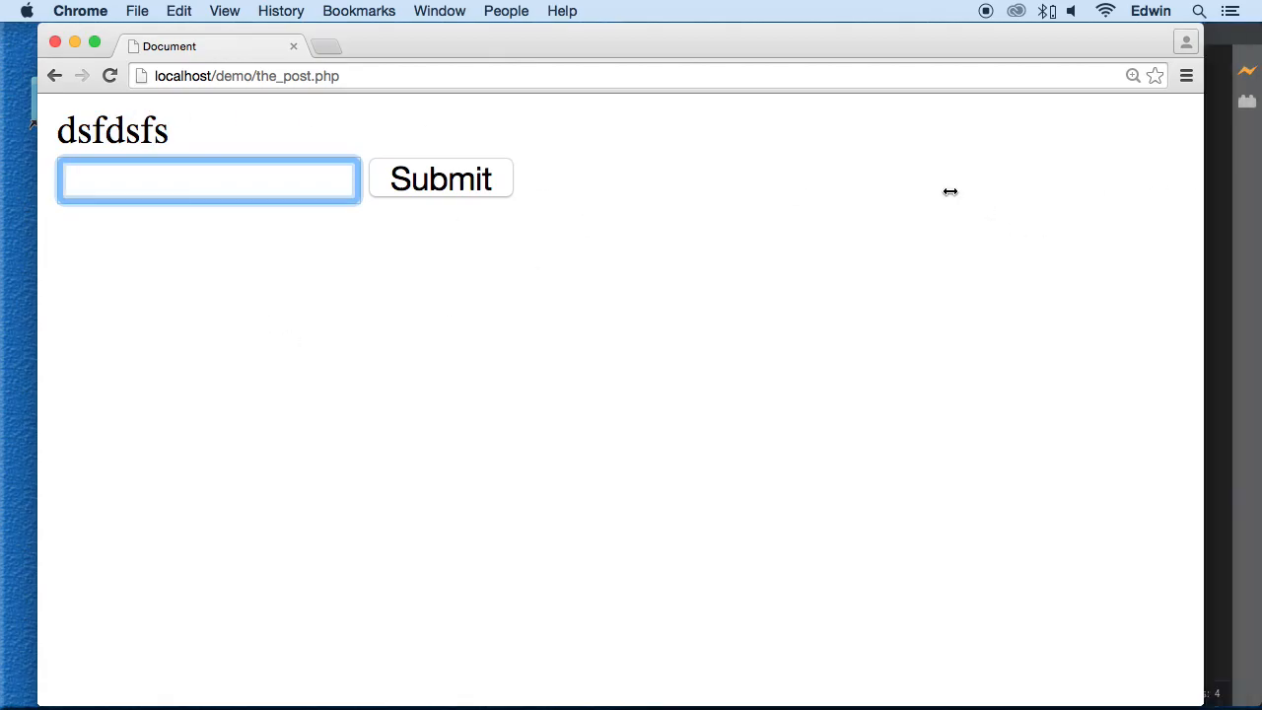
Bring Brackets forward and stretch it full-screen to show the unchanged the_post.php code.
{"action": "left_click", "coordinate": [846, 215]}
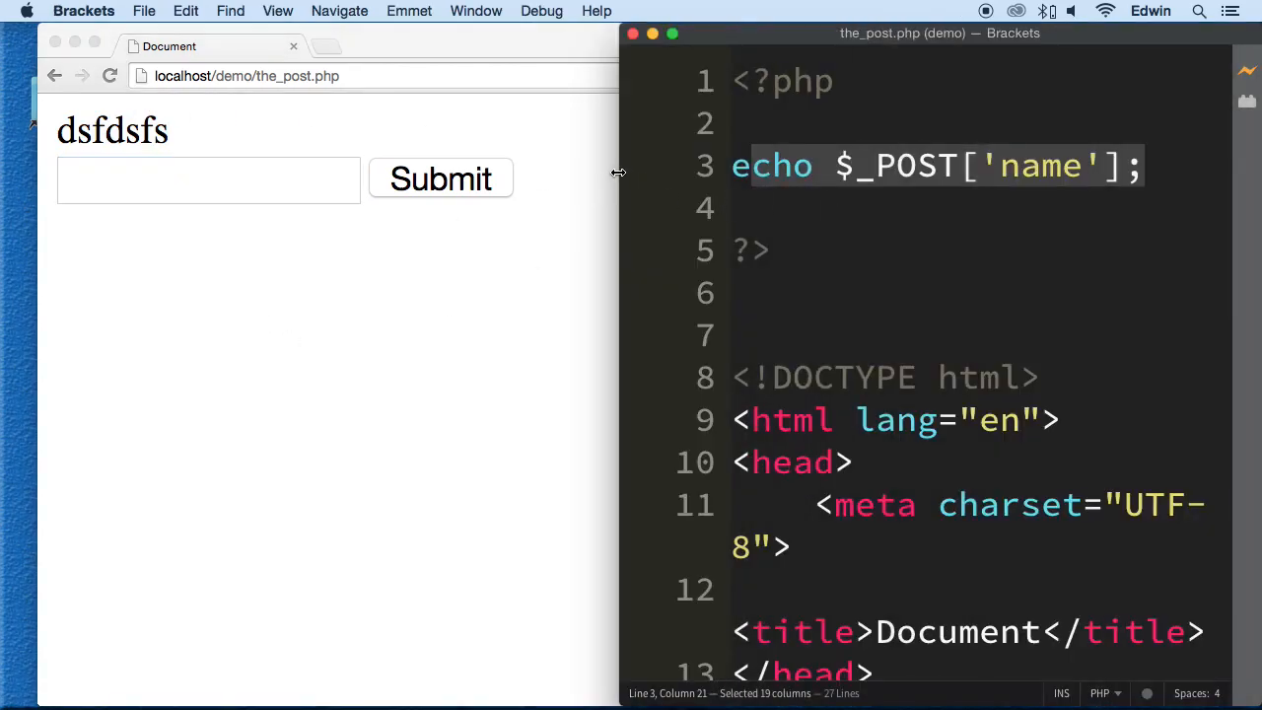
{"action": "left_click_drag", "start_coordinate": [622, 180], "coordinate": [2, 180]}
{"action": "left_click", "coordinate": [392, 251]}
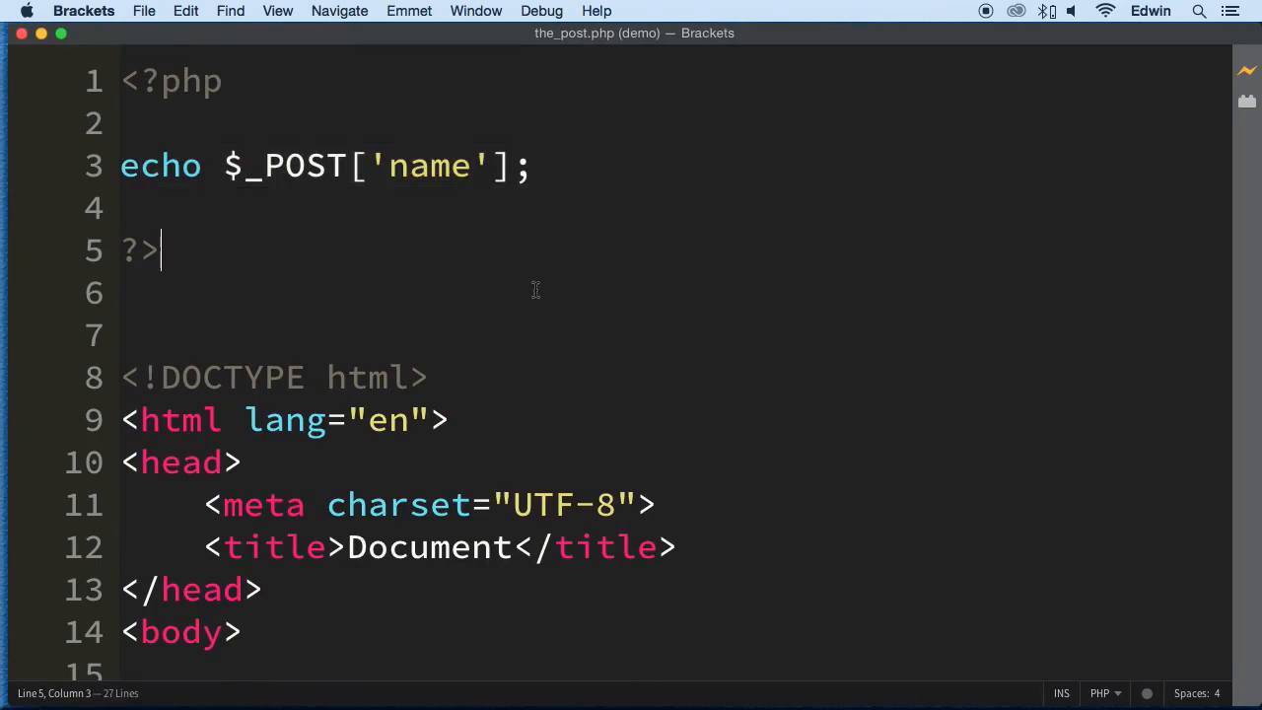
{"action": "scroll", "coordinate": [473, 340], "scroll_direction": "down", "scroll_amount": 10}
{"action": "scroll", "coordinate": [473, 340], "scroll_direction": "down", "scroll_amount": 5}
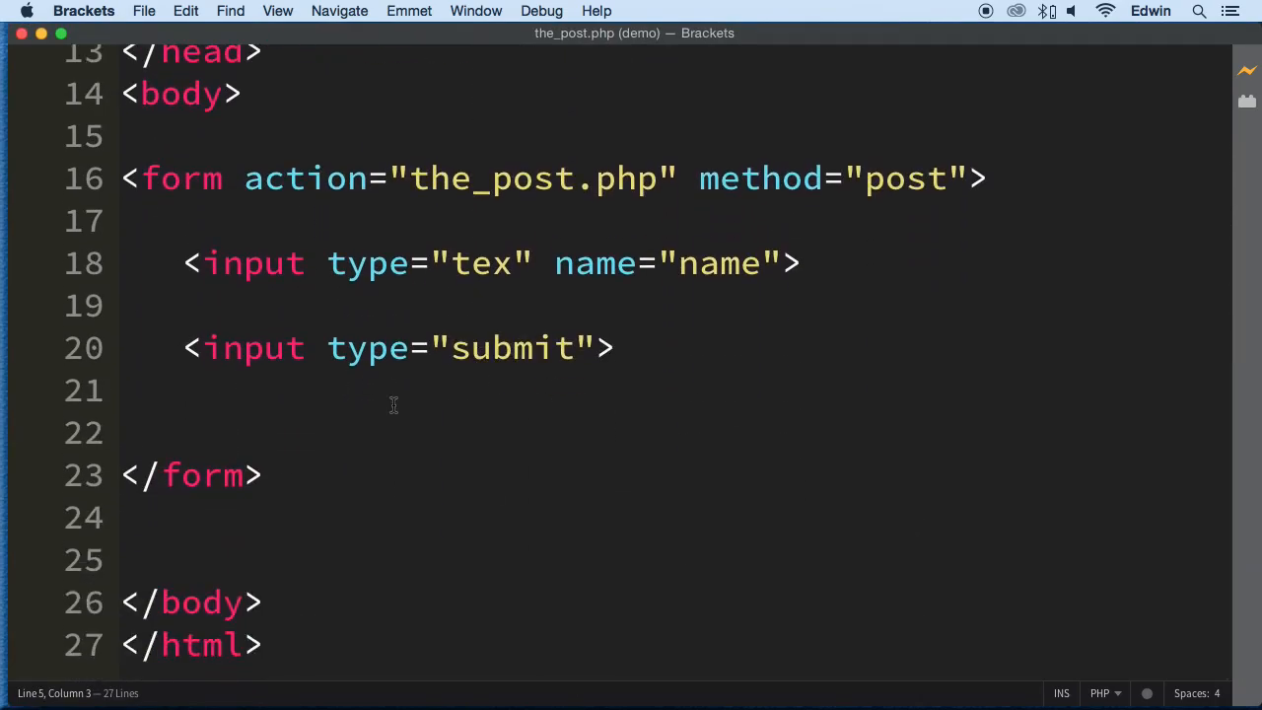
{"action": "scroll", "coordinate": [393, 405], "scroll_direction": "up", "scroll_amount": 5}
{"action": "scroll", "coordinate": [690, 374], "scroll_direction": "up", "scroll_amount": 5}
{"action": "scroll", "coordinate": [691, 375], "scroll_direction": "up", "scroll_amount": 4}
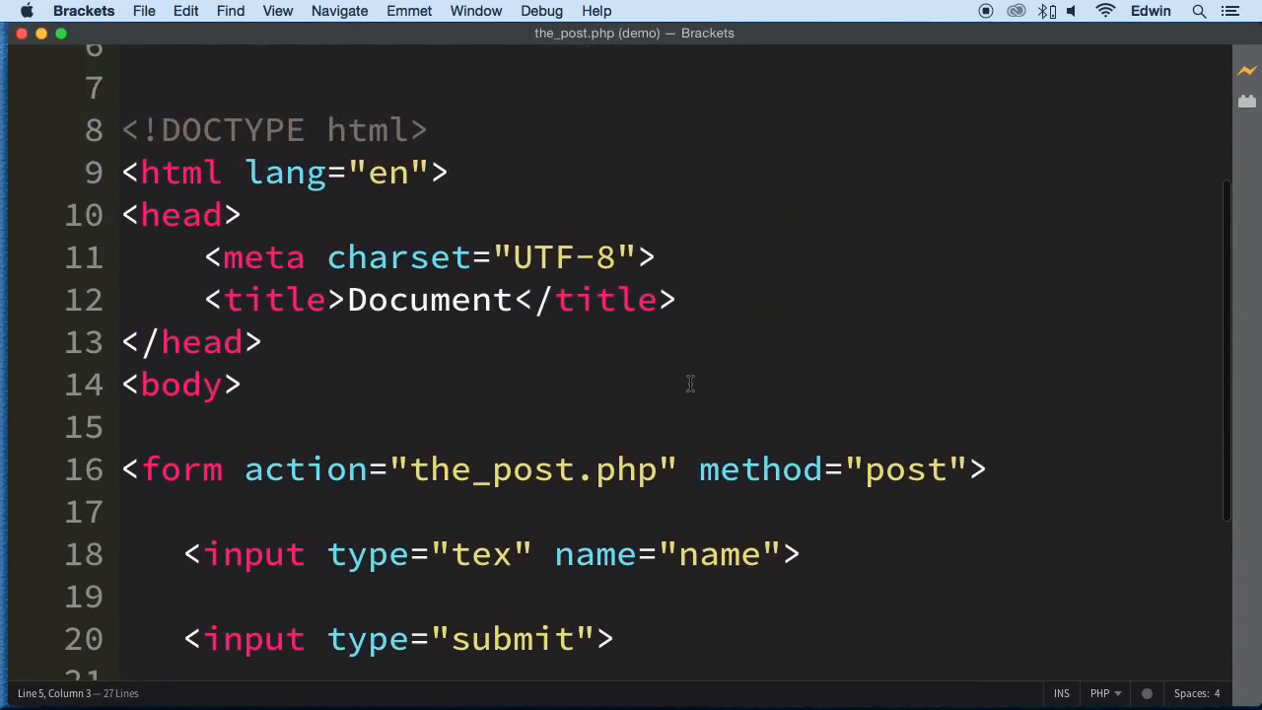